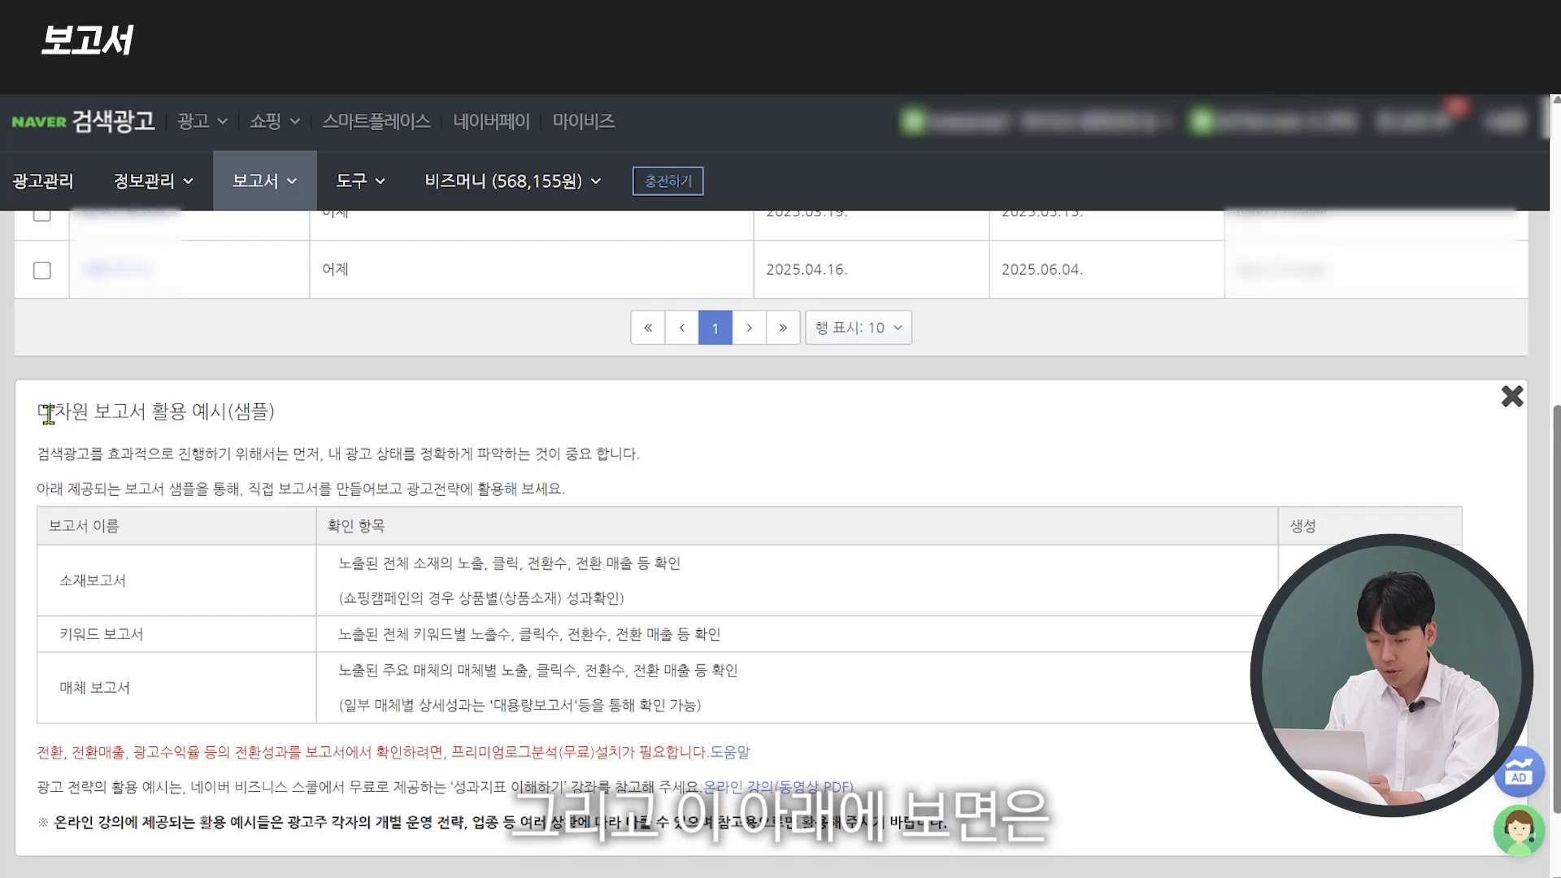
Create a new report from the 기본 category using the 소재 report type
left_click(330, 437)
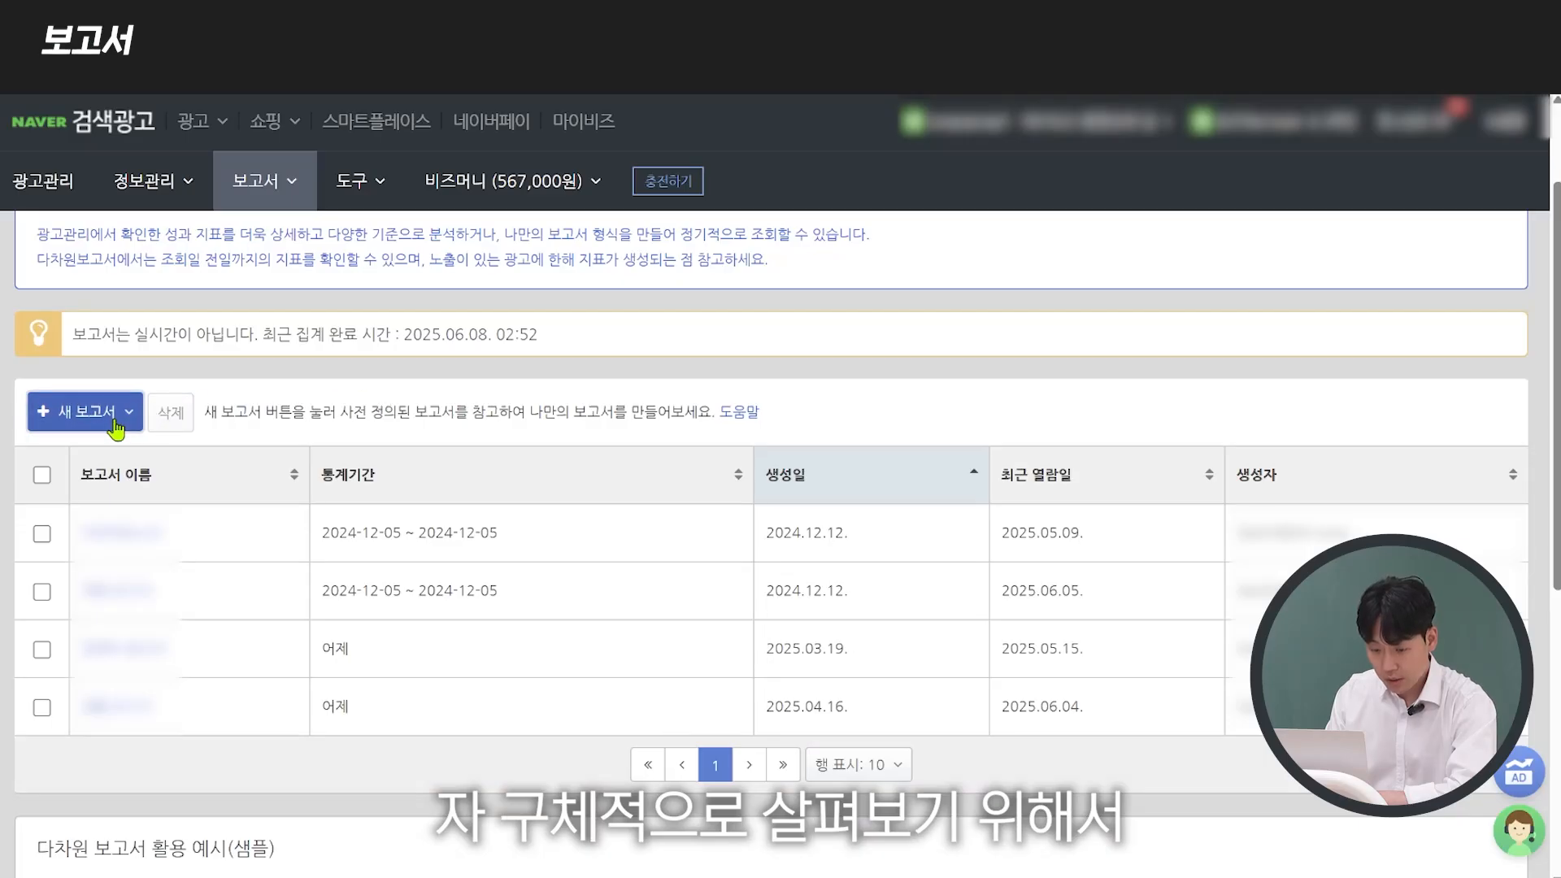
left_click(86, 412)
mouse_move(130, 455)
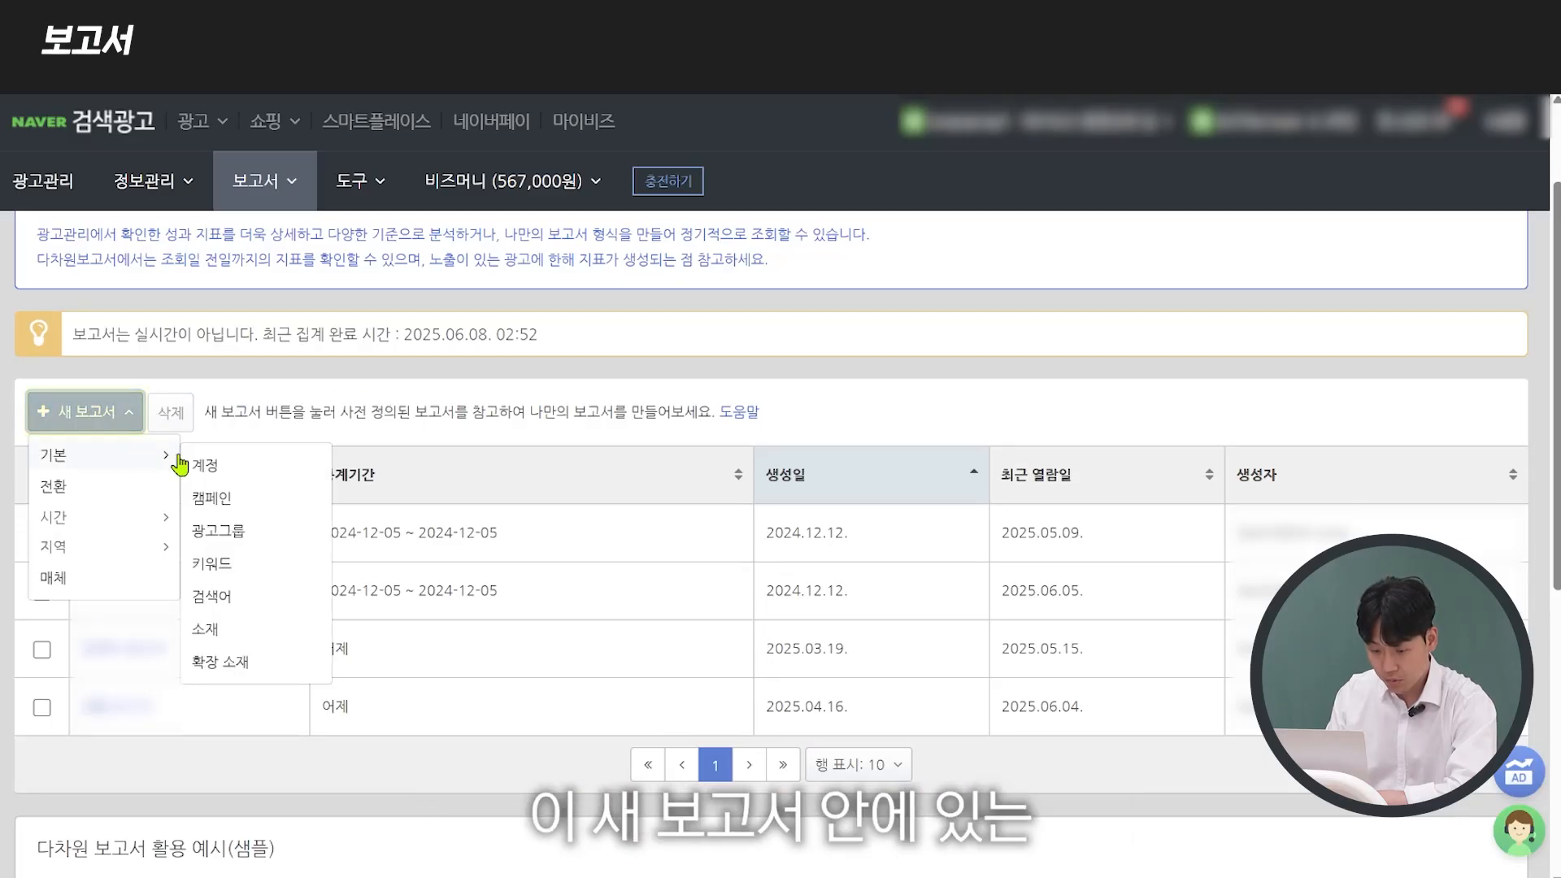
left_click(241, 632)
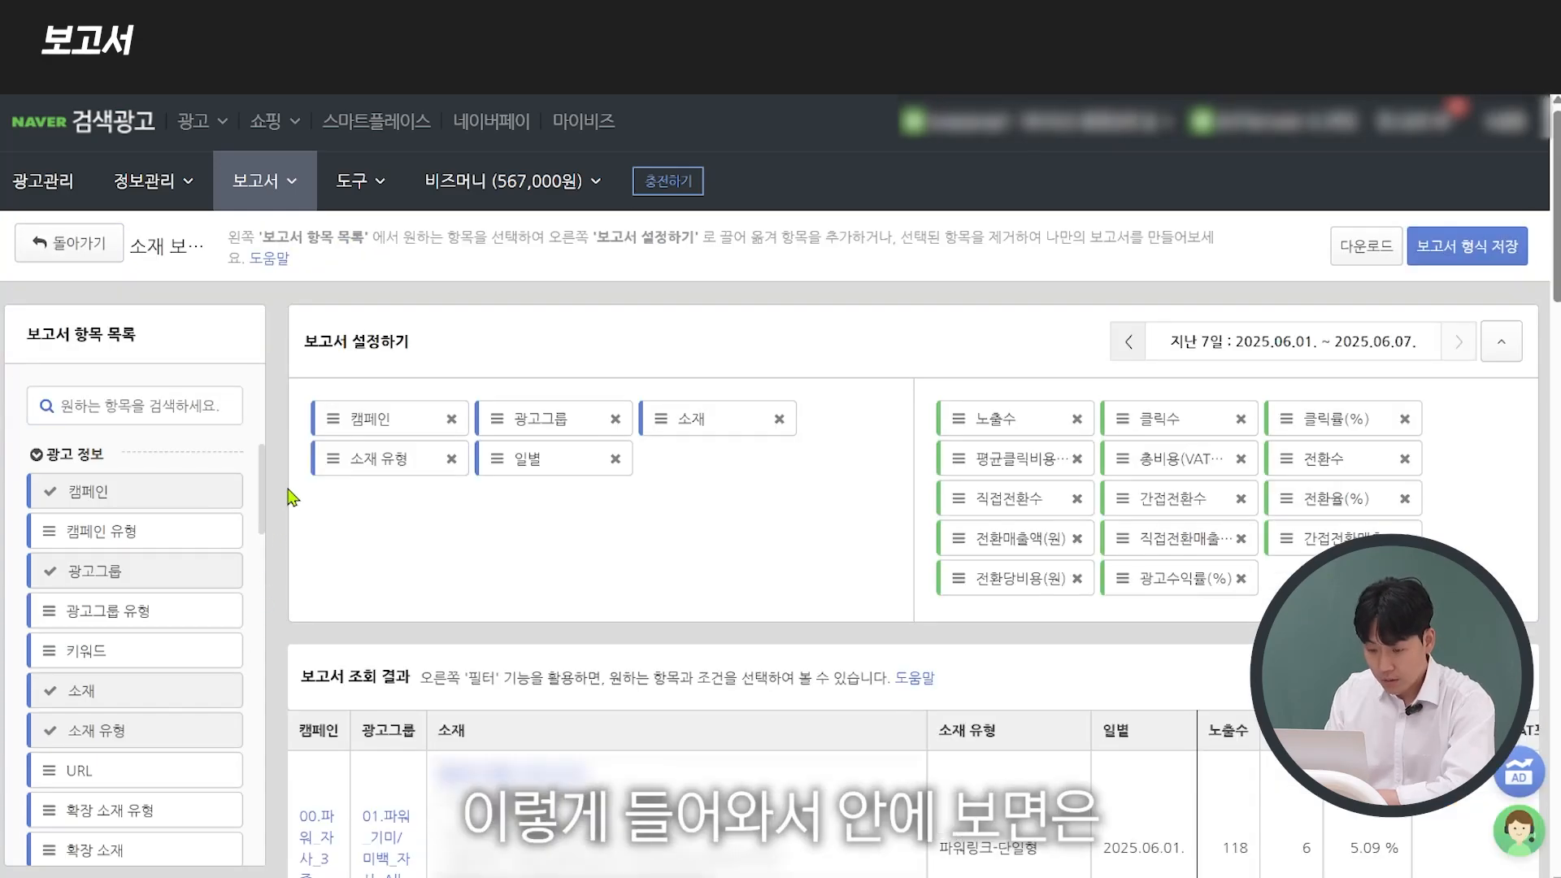
Collapse the report item categories to compare them, and expand them again to examine the items inside each
left_click_drag(267, 471, 53, 462)
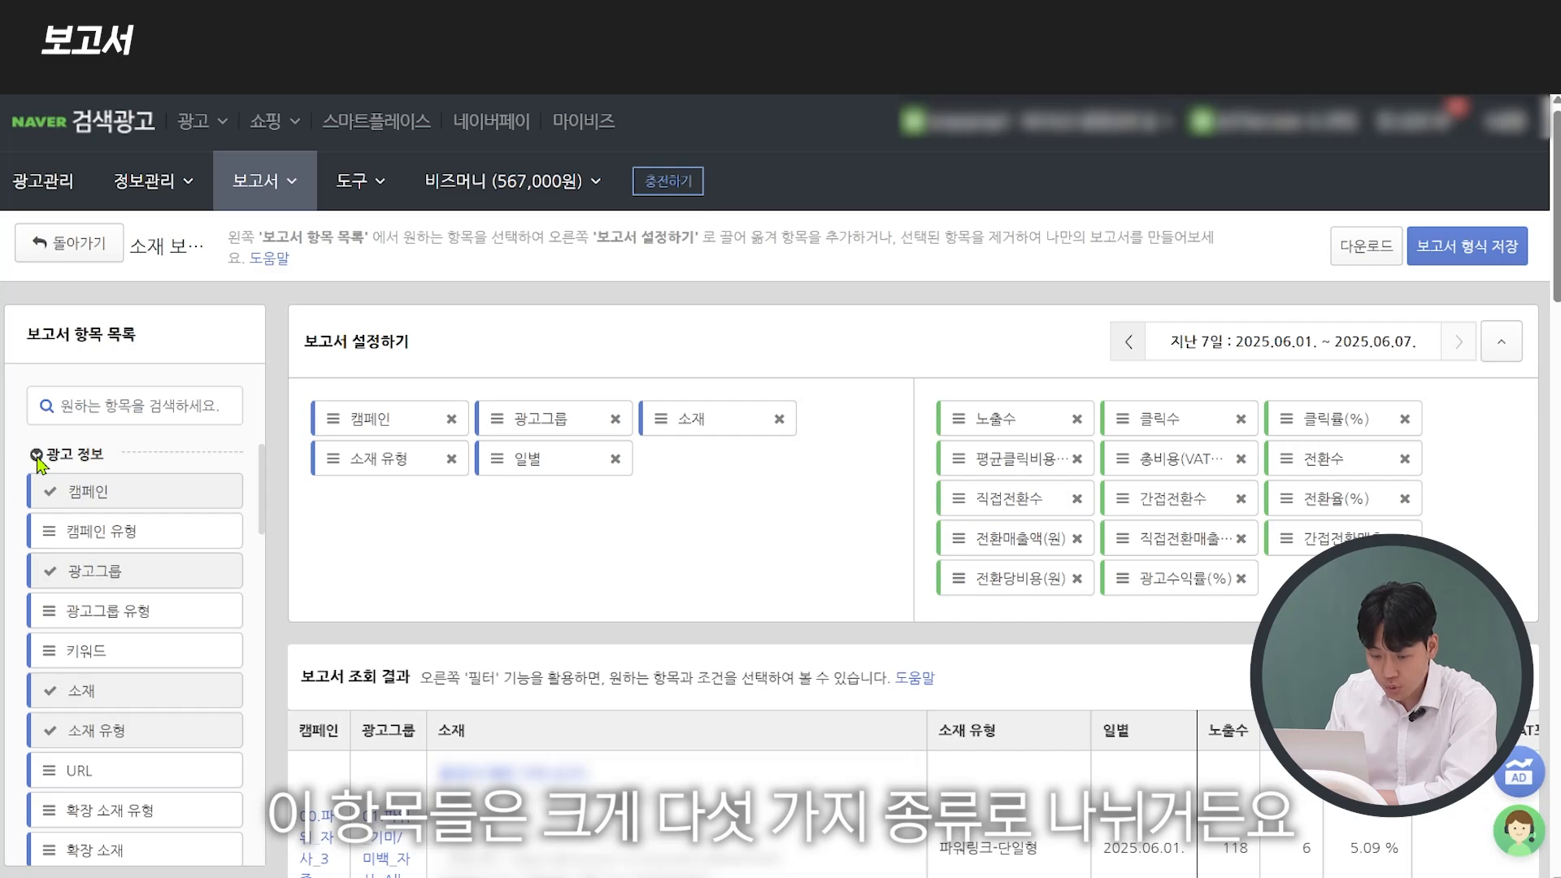
left_click(37, 455)
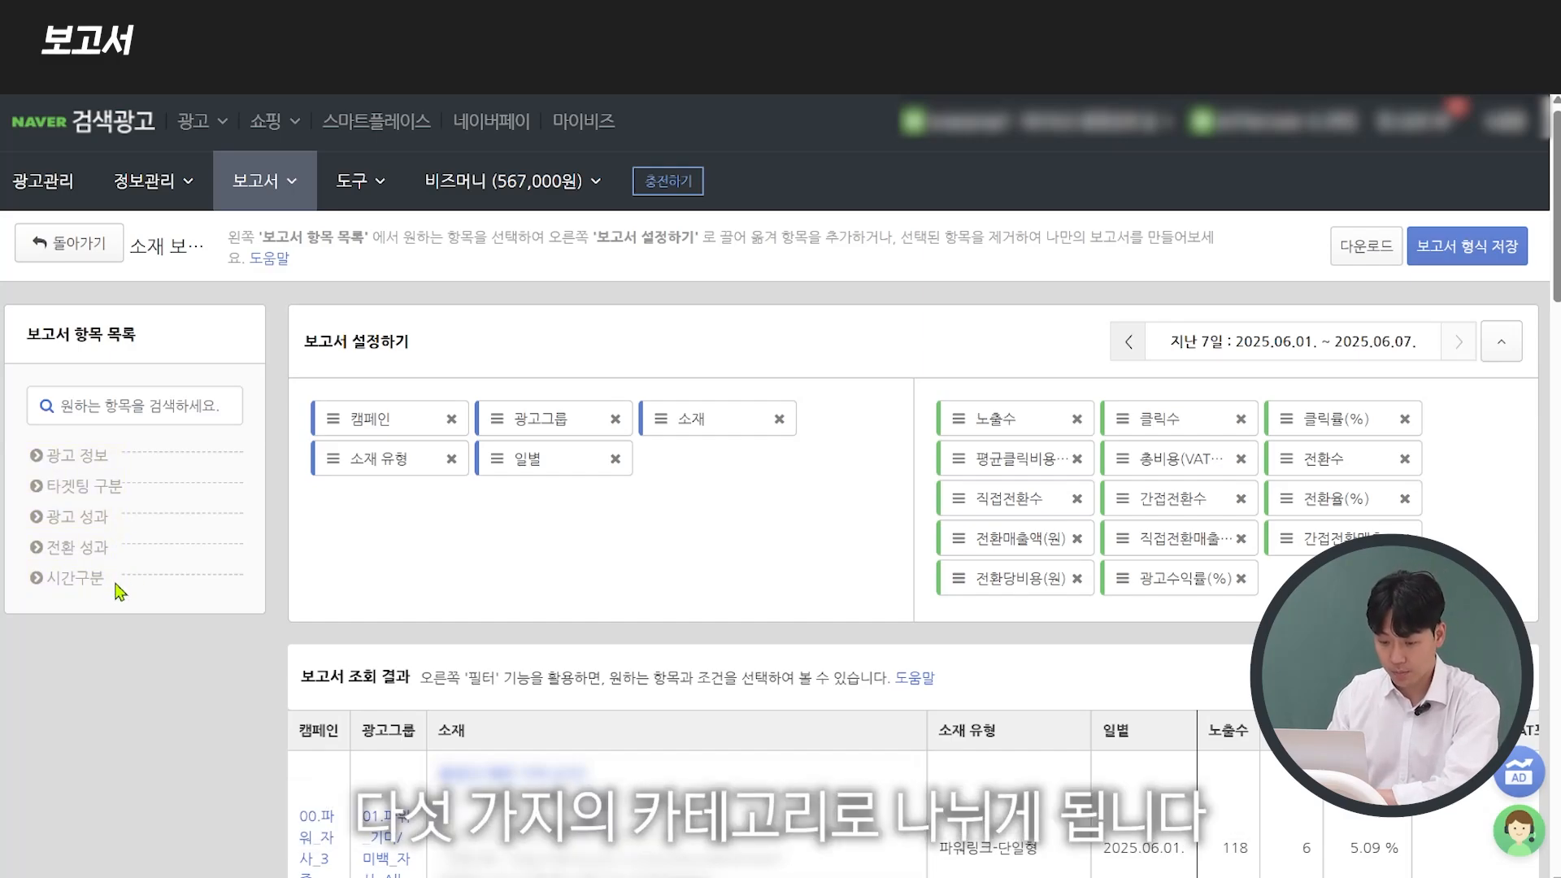
left_click(36, 577)
left_click(37, 549)
left_click(37, 517)
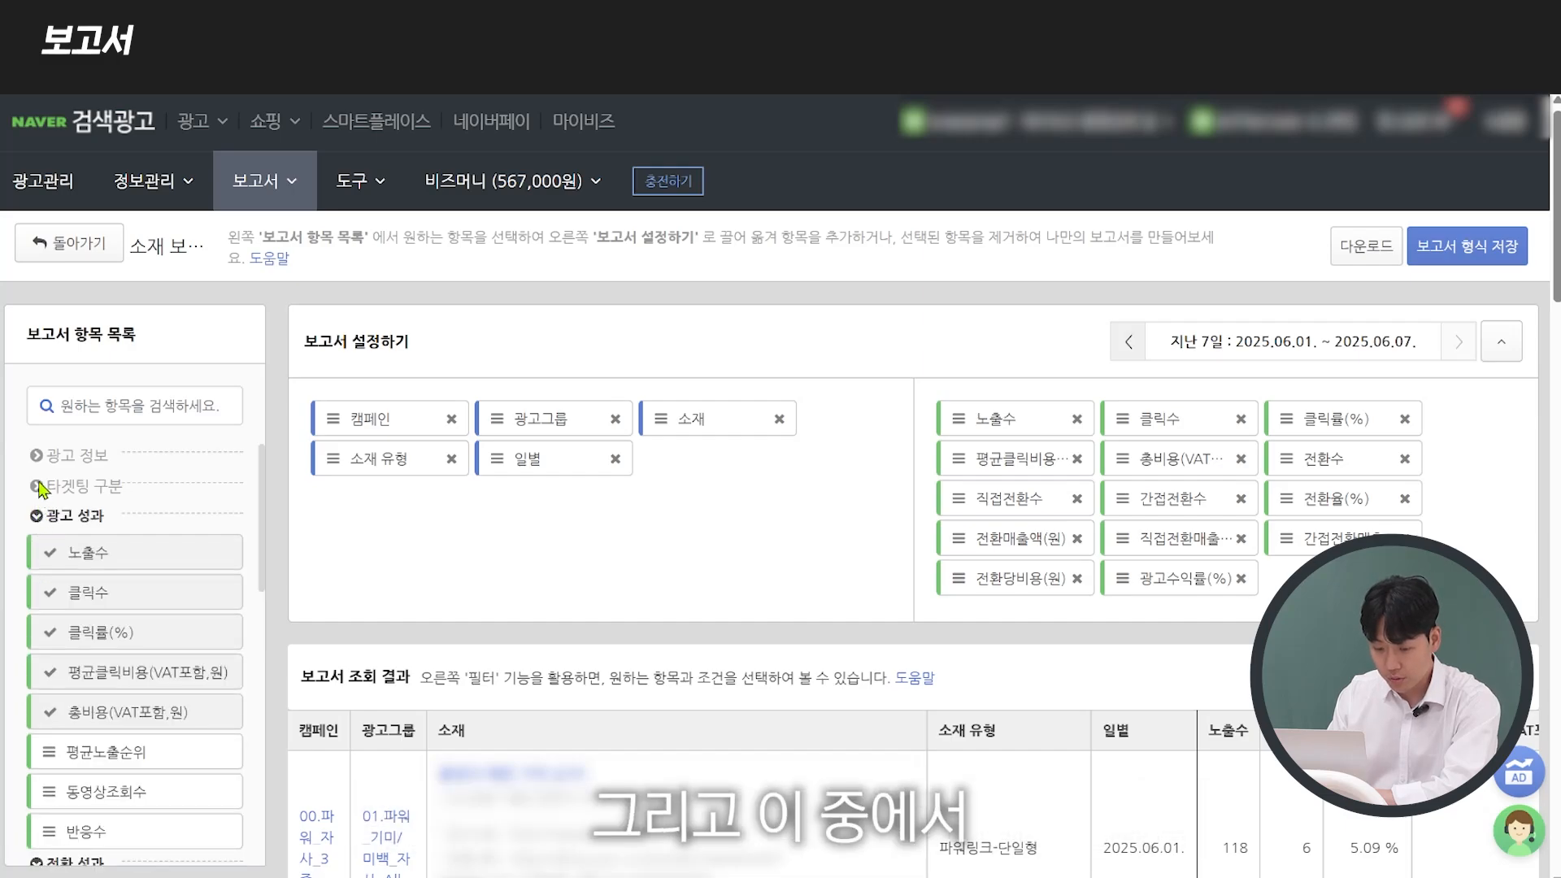
left_click(36, 478)
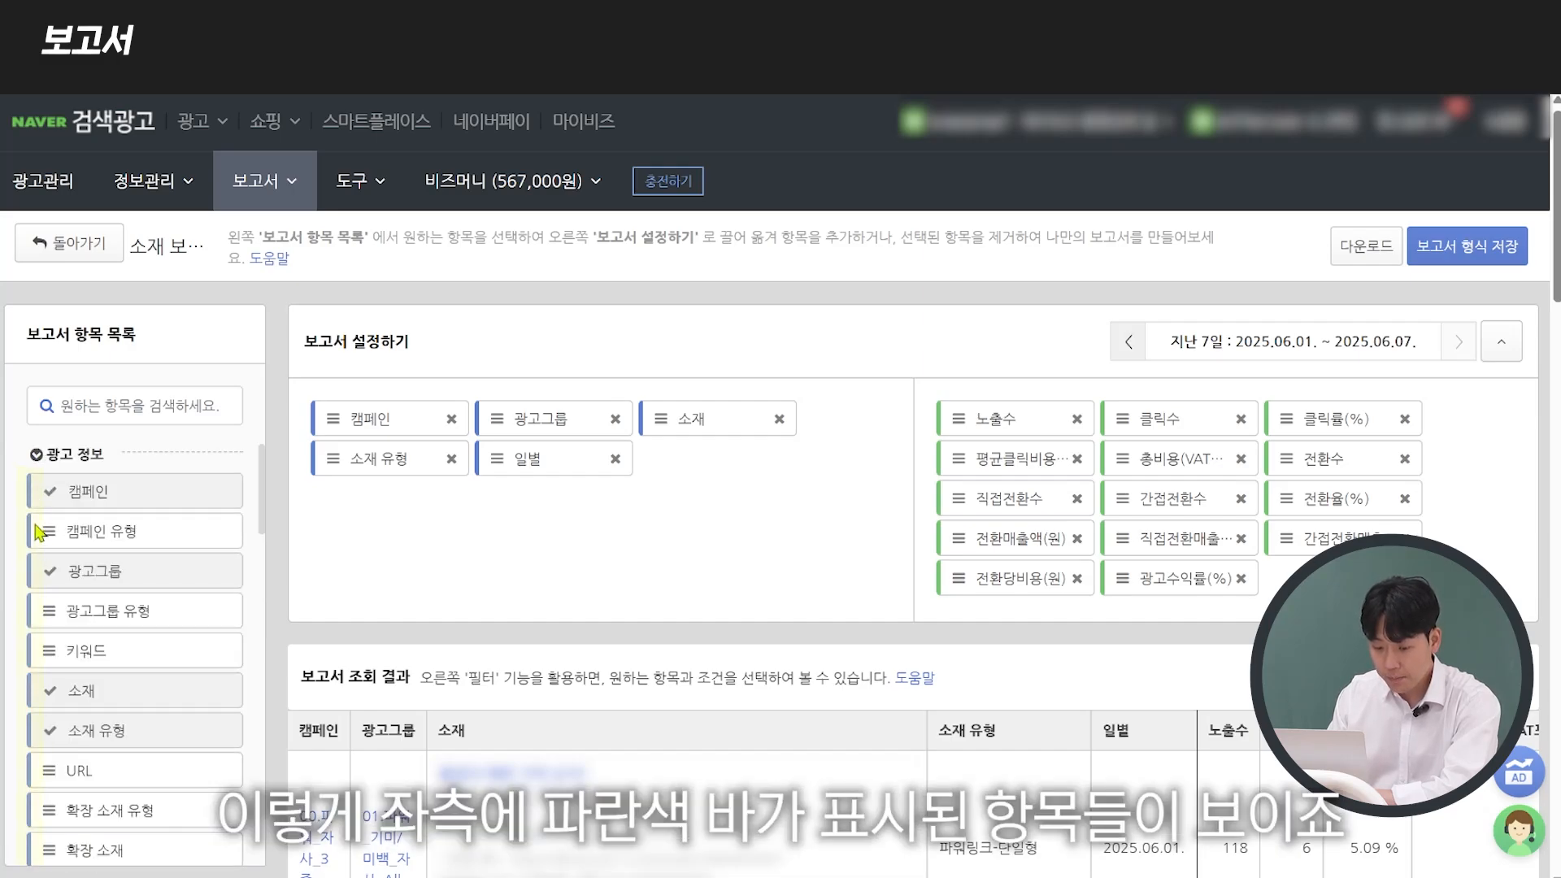
left_click_drag(265, 509, 263, 763)
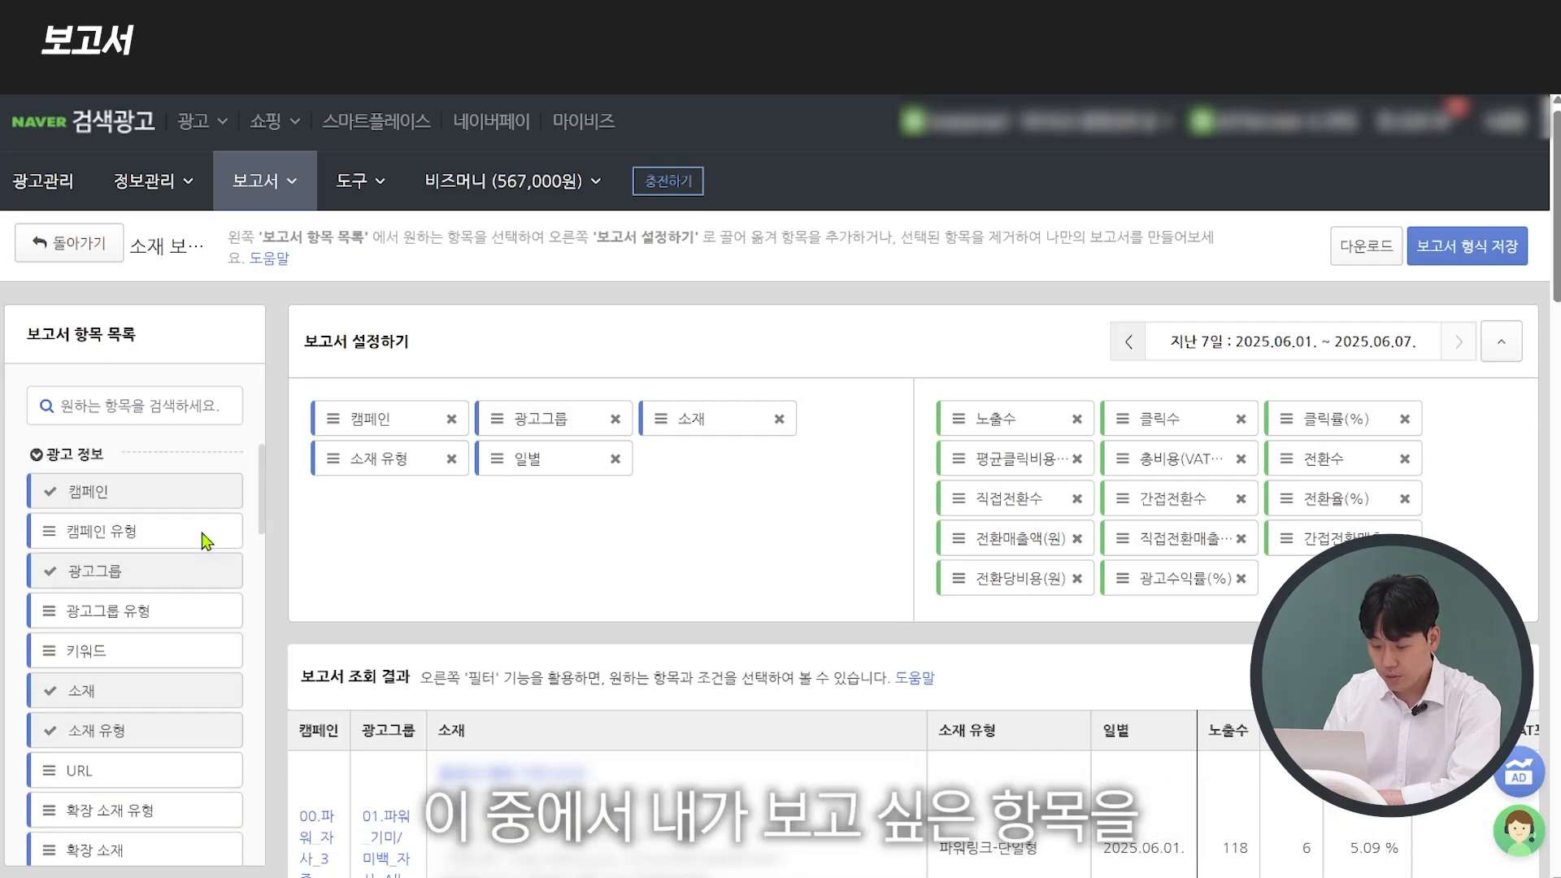
Add 캠페인 유형 and 광고그룹 유형 to the report's dimensions, and 평균노출순위 and 동영상조회수 to its metrics
left_click_drag(204, 539, 561, 537)
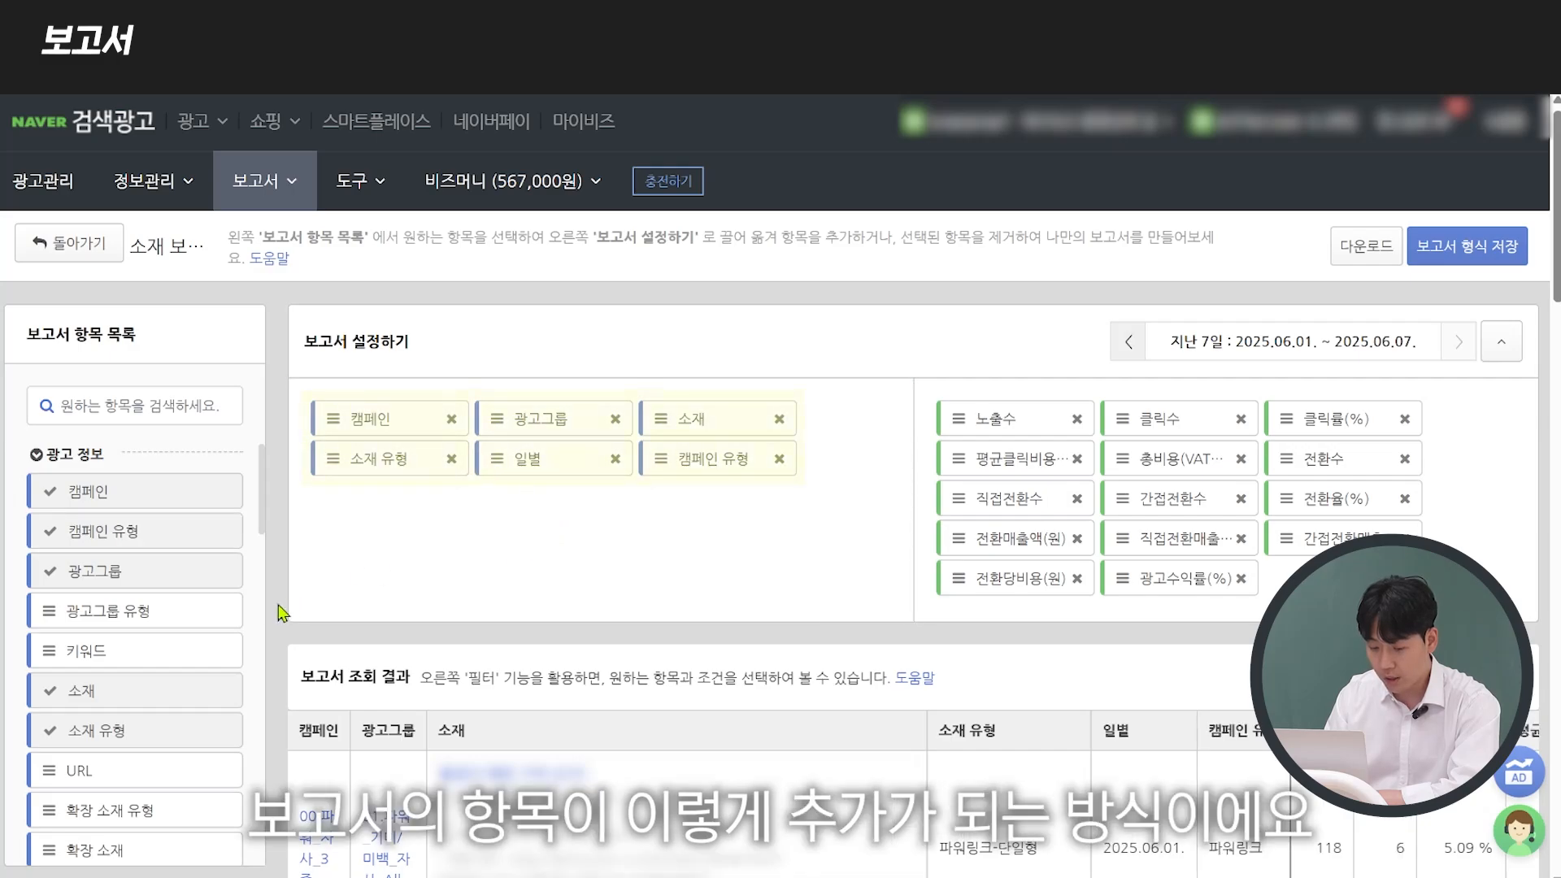
left_click_drag(228, 613, 514, 534)
scroll(146, 618, "down", 10)
left_click_drag(163, 628, 991, 569)
left_click_drag(192, 673, 1198, 539)
scroll(264, 490, "up", 10)
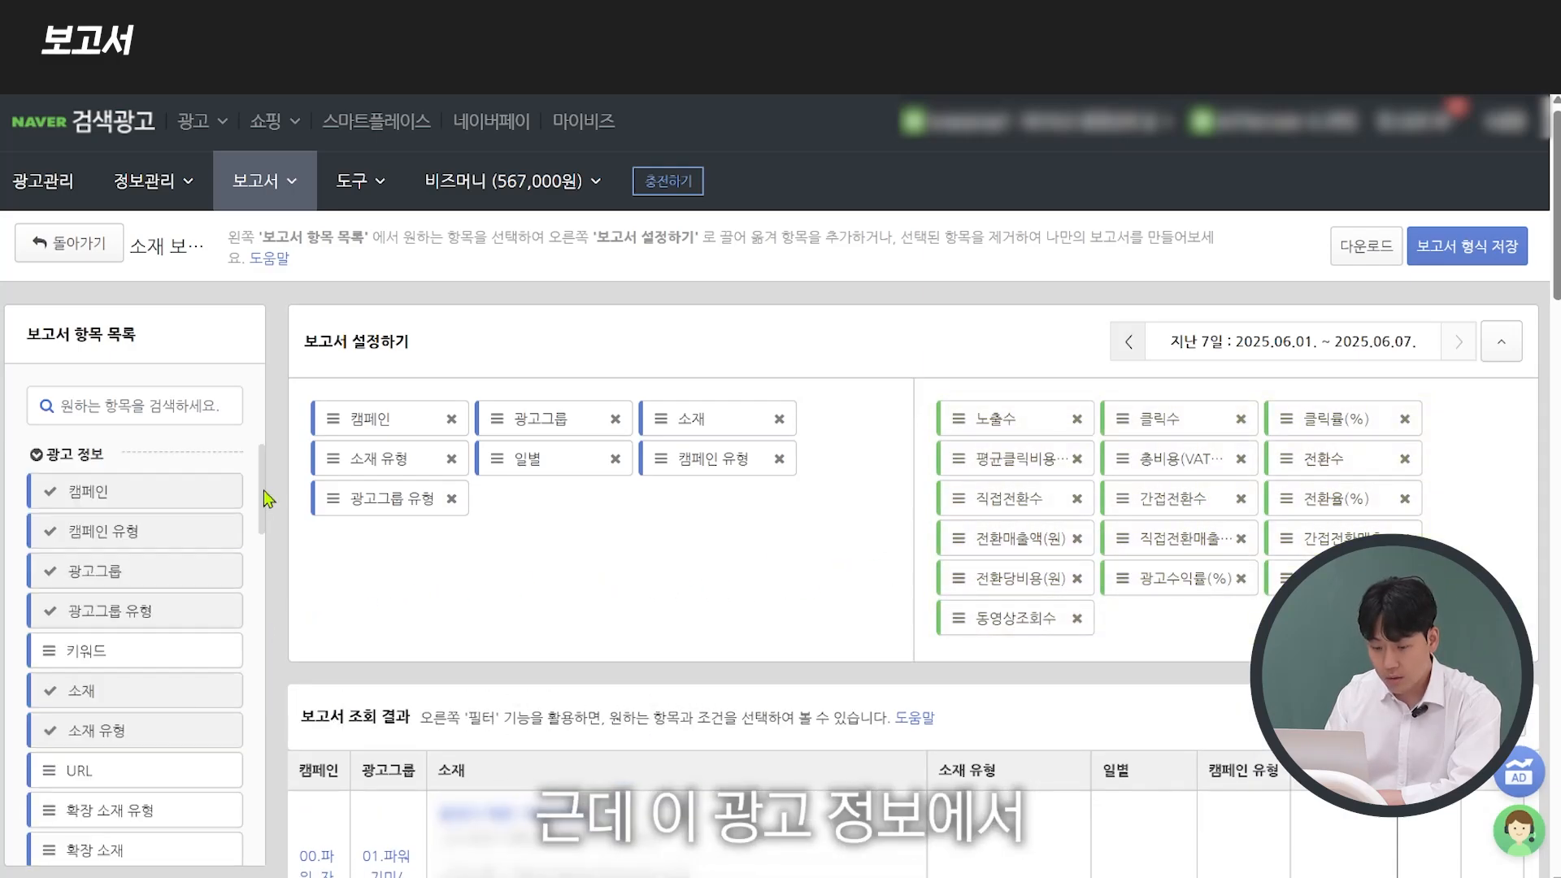
Try to add the 검색어 item from 광고 정보 to the report's dimensions
scroll(264, 490, "down", 1)
scroll(268, 514, "down", 3)
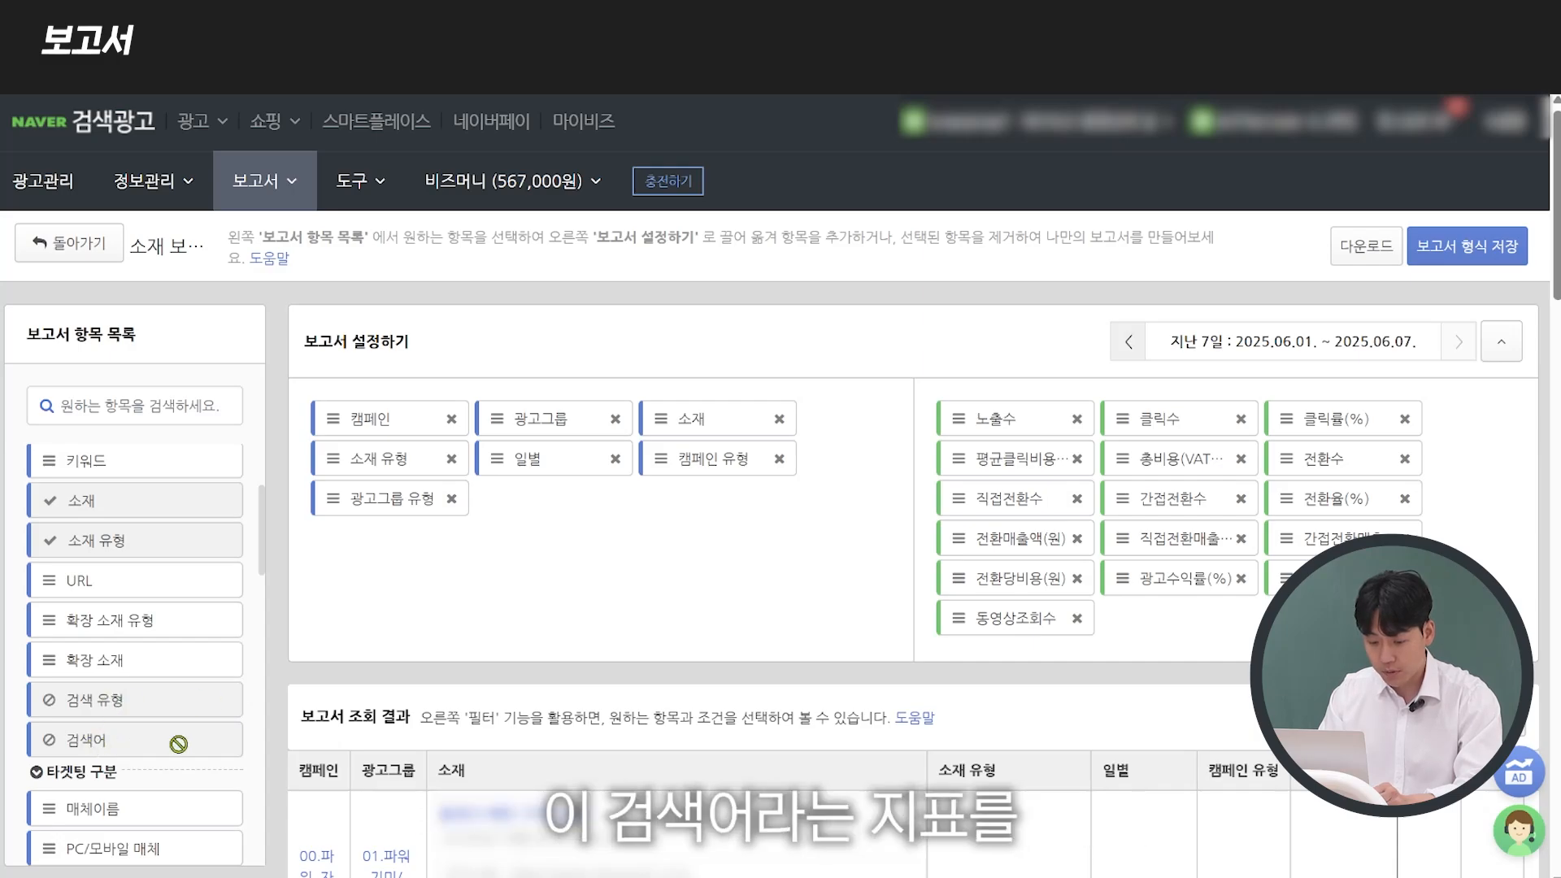
left_click_drag(216, 739, 439, 572)
left_click(217, 787)
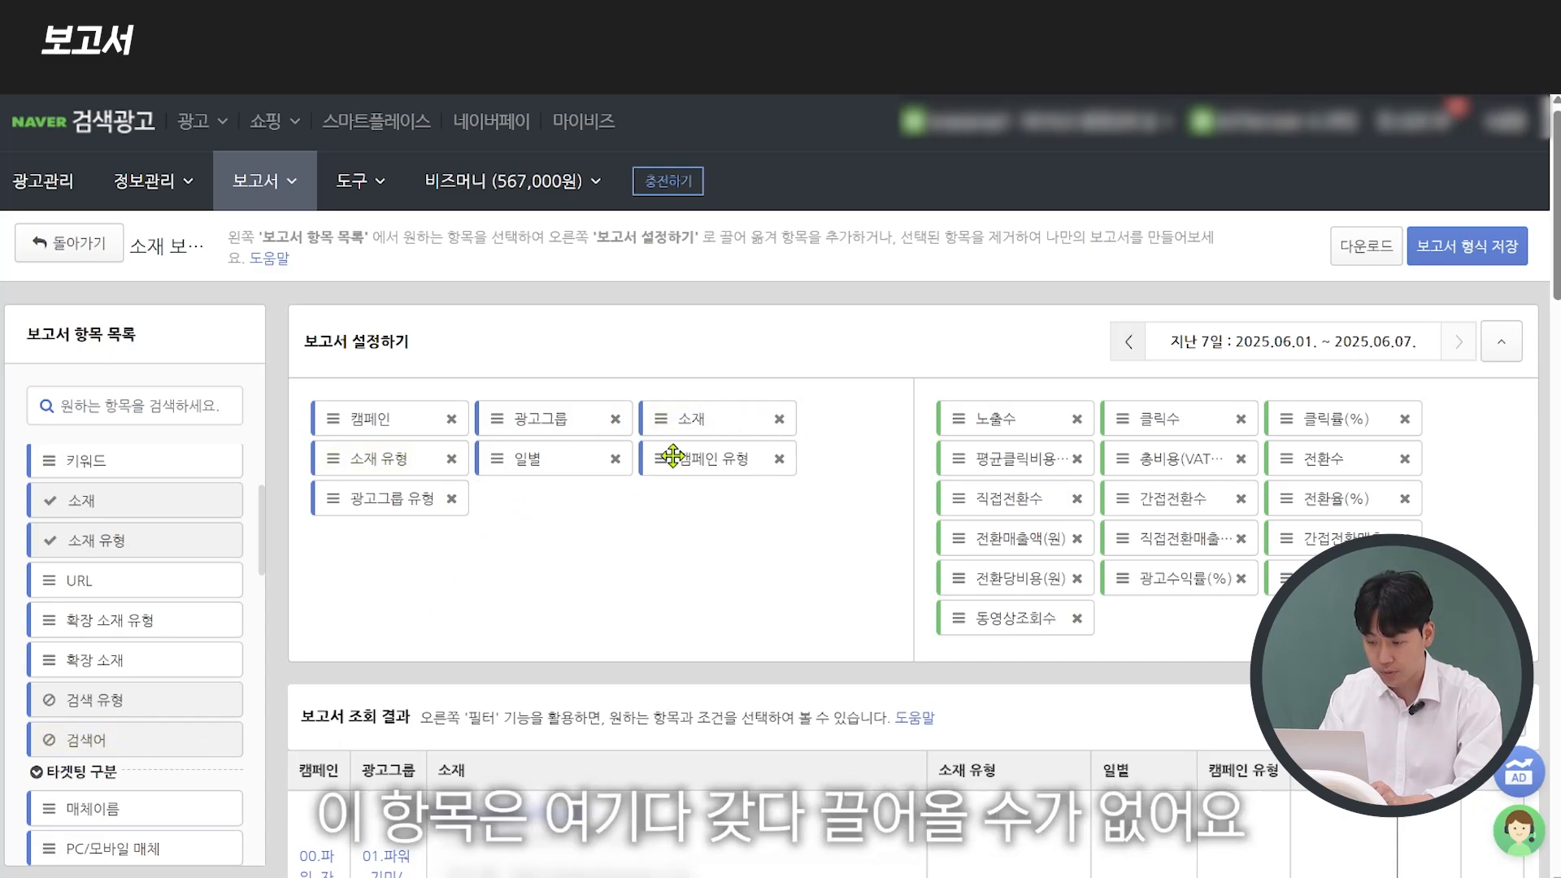
Remove 소재 and 소재 유형 from the report's dimensions and add 검색어 instead
left_click(778, 419)
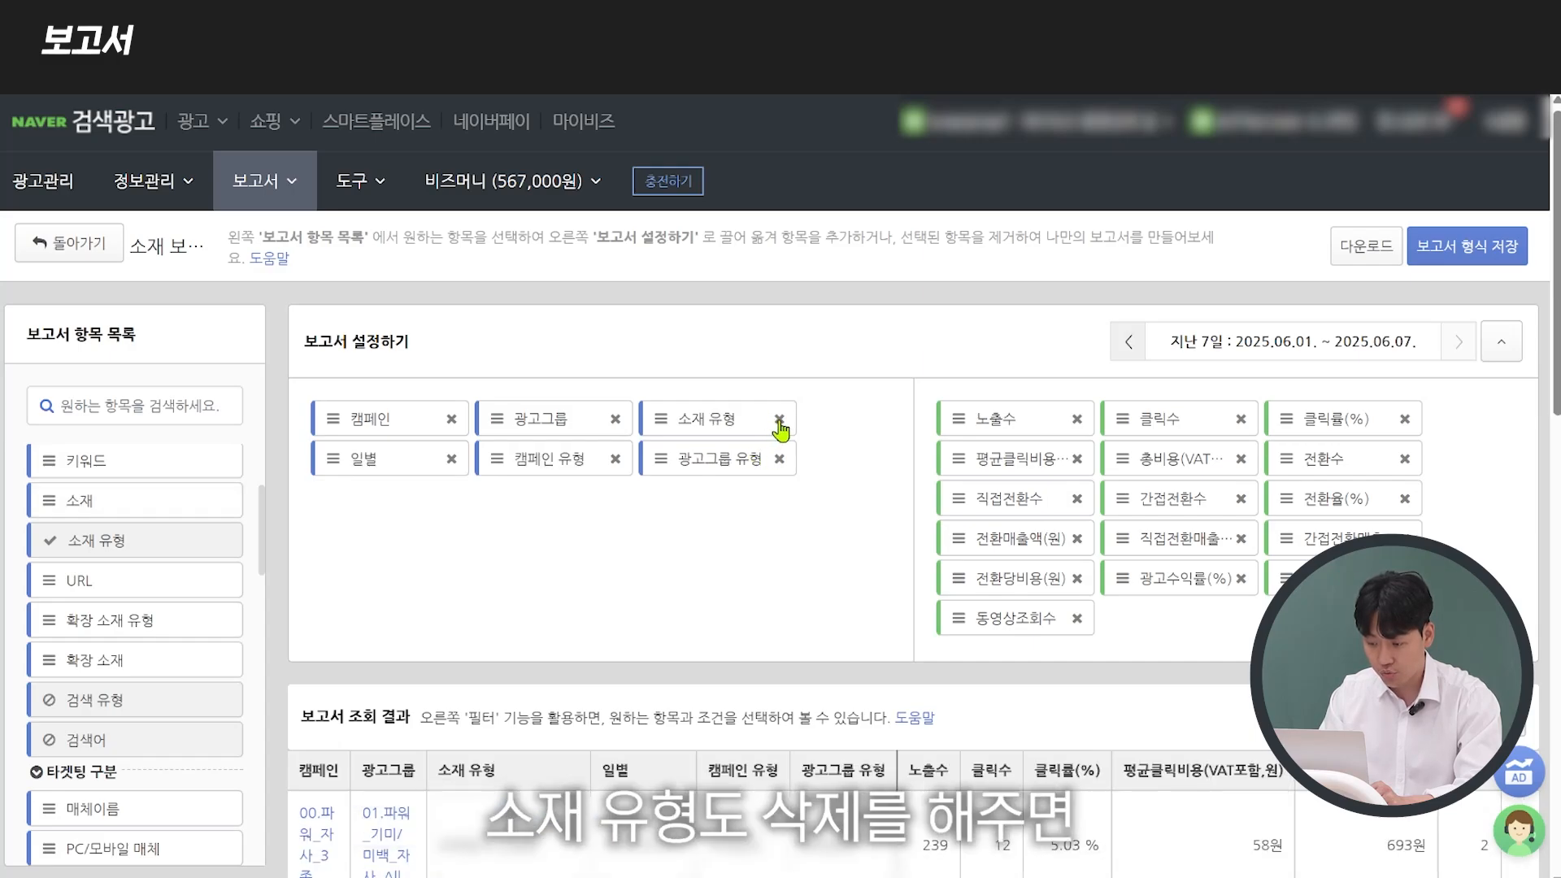
left_click(779, 419)
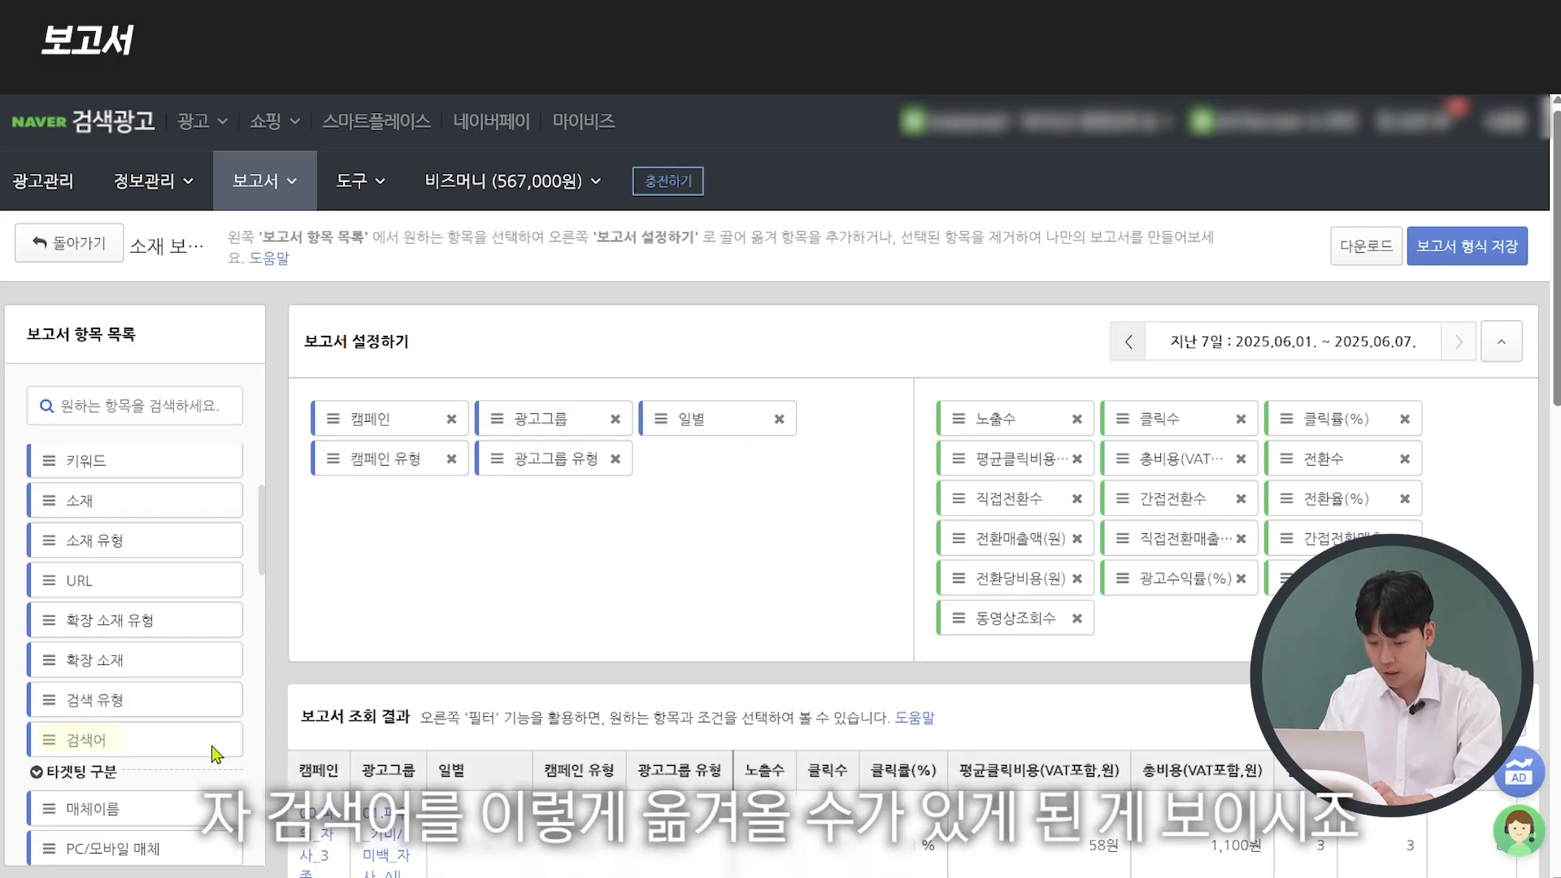
left_click_drag(240, 742, 705, 480)
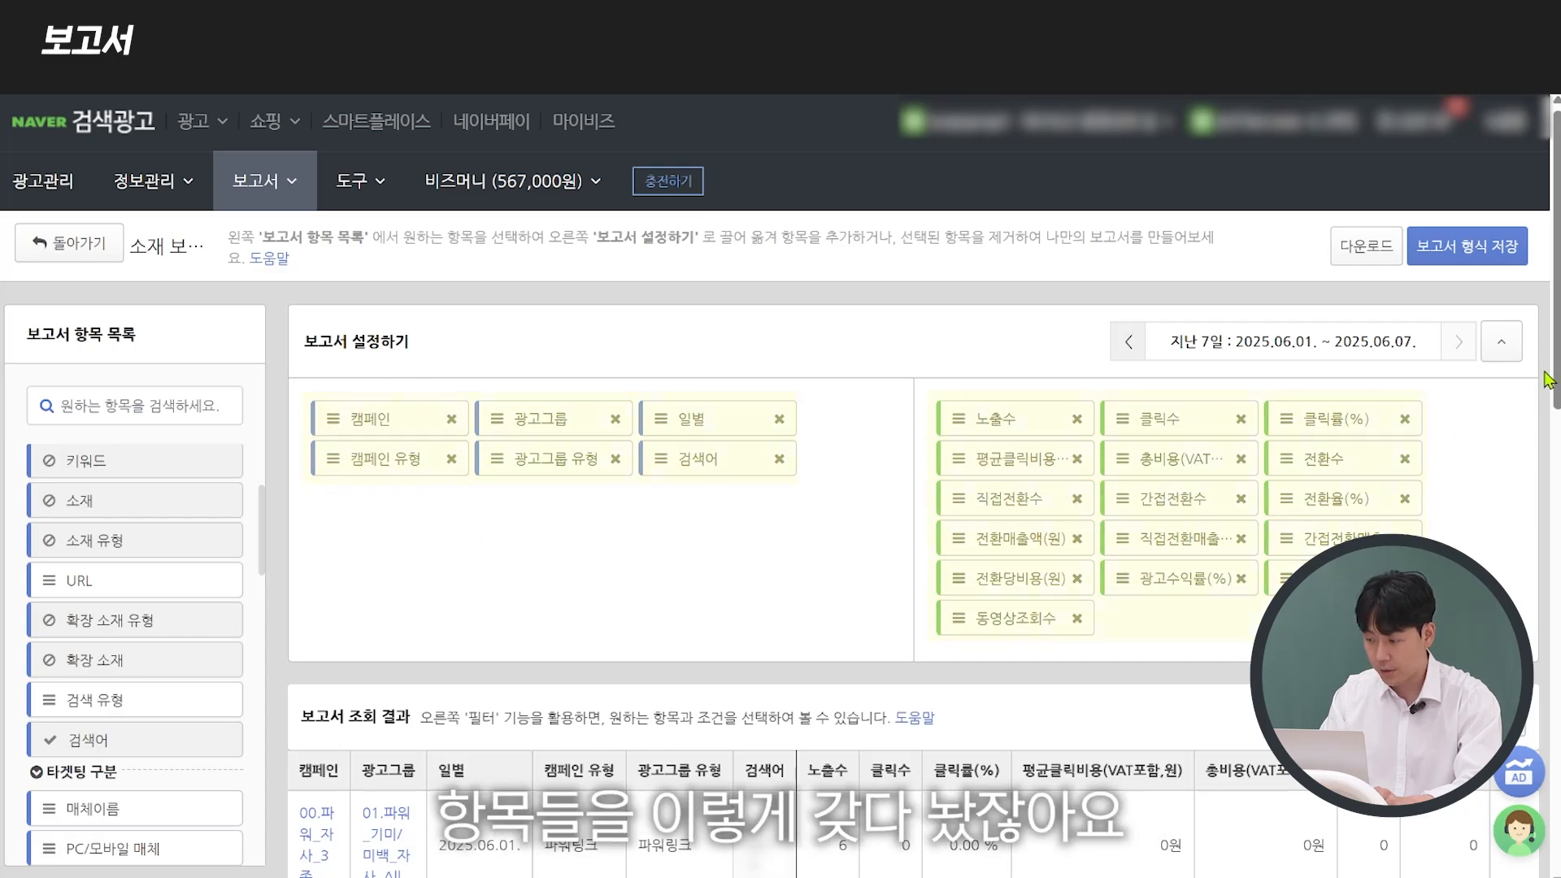
Review the report's result table across all its rows and columns, including the added items
scroll(1305, 471, "down", 4)
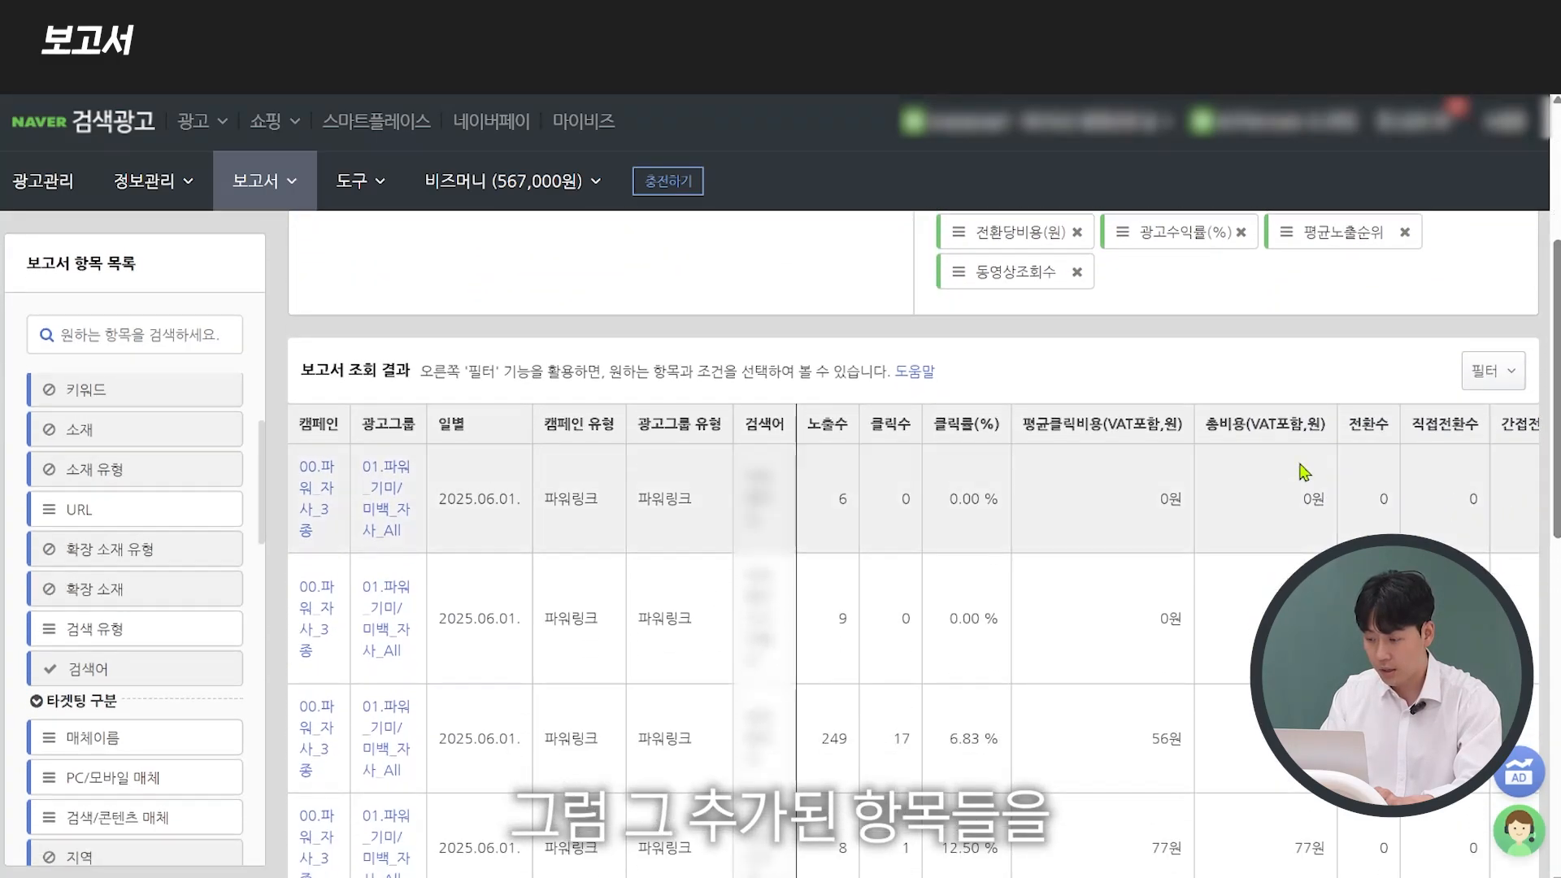
left_click_drag(1558, 477, 1556, 819)
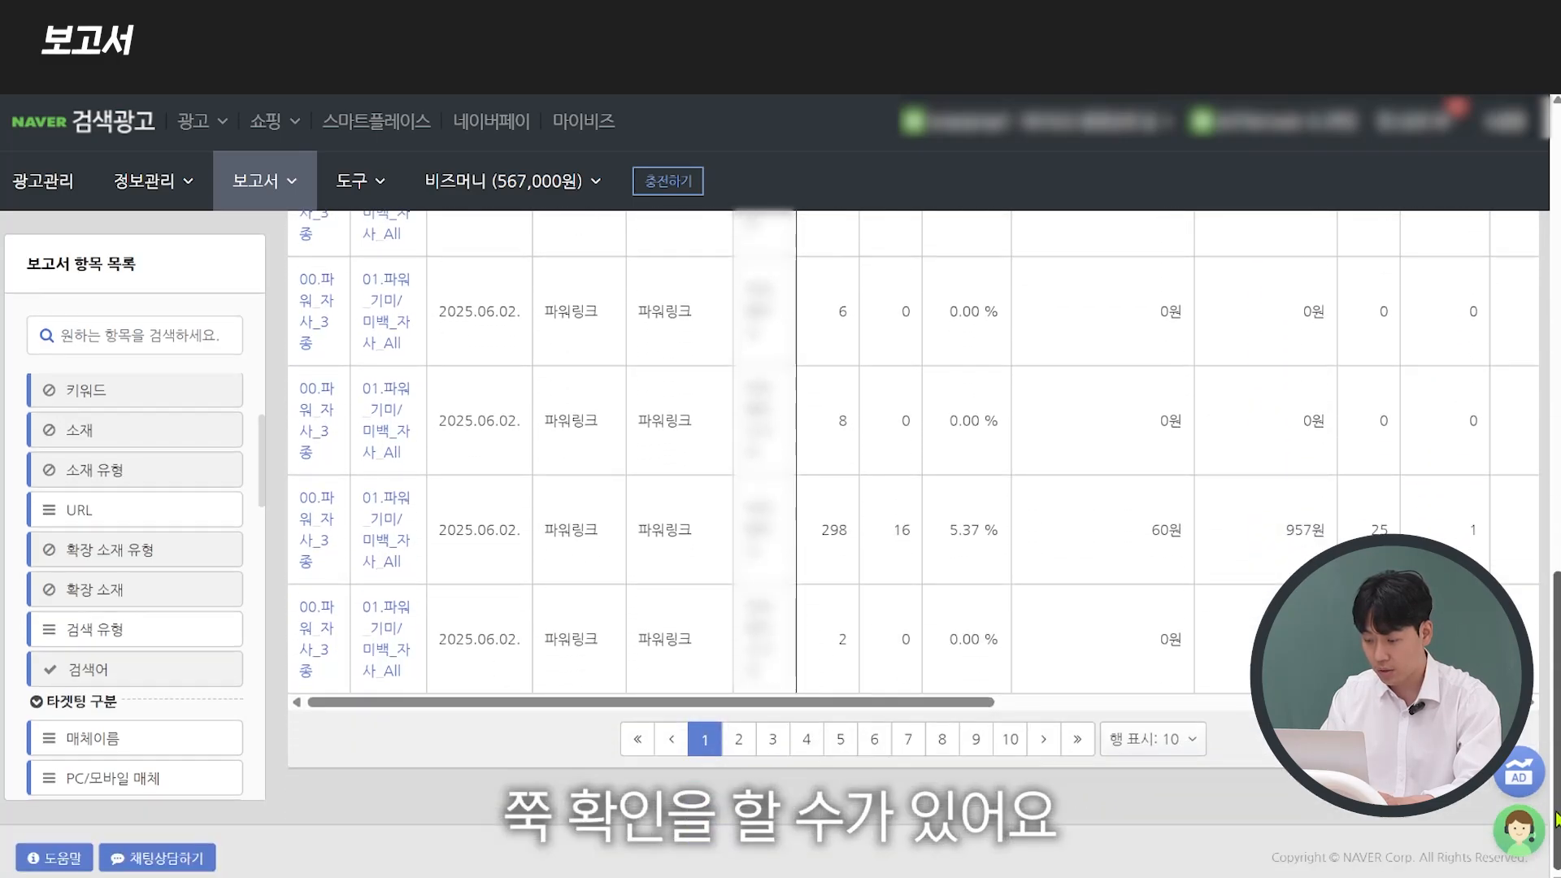
left_click_drag(991, 701, 1553, 709)
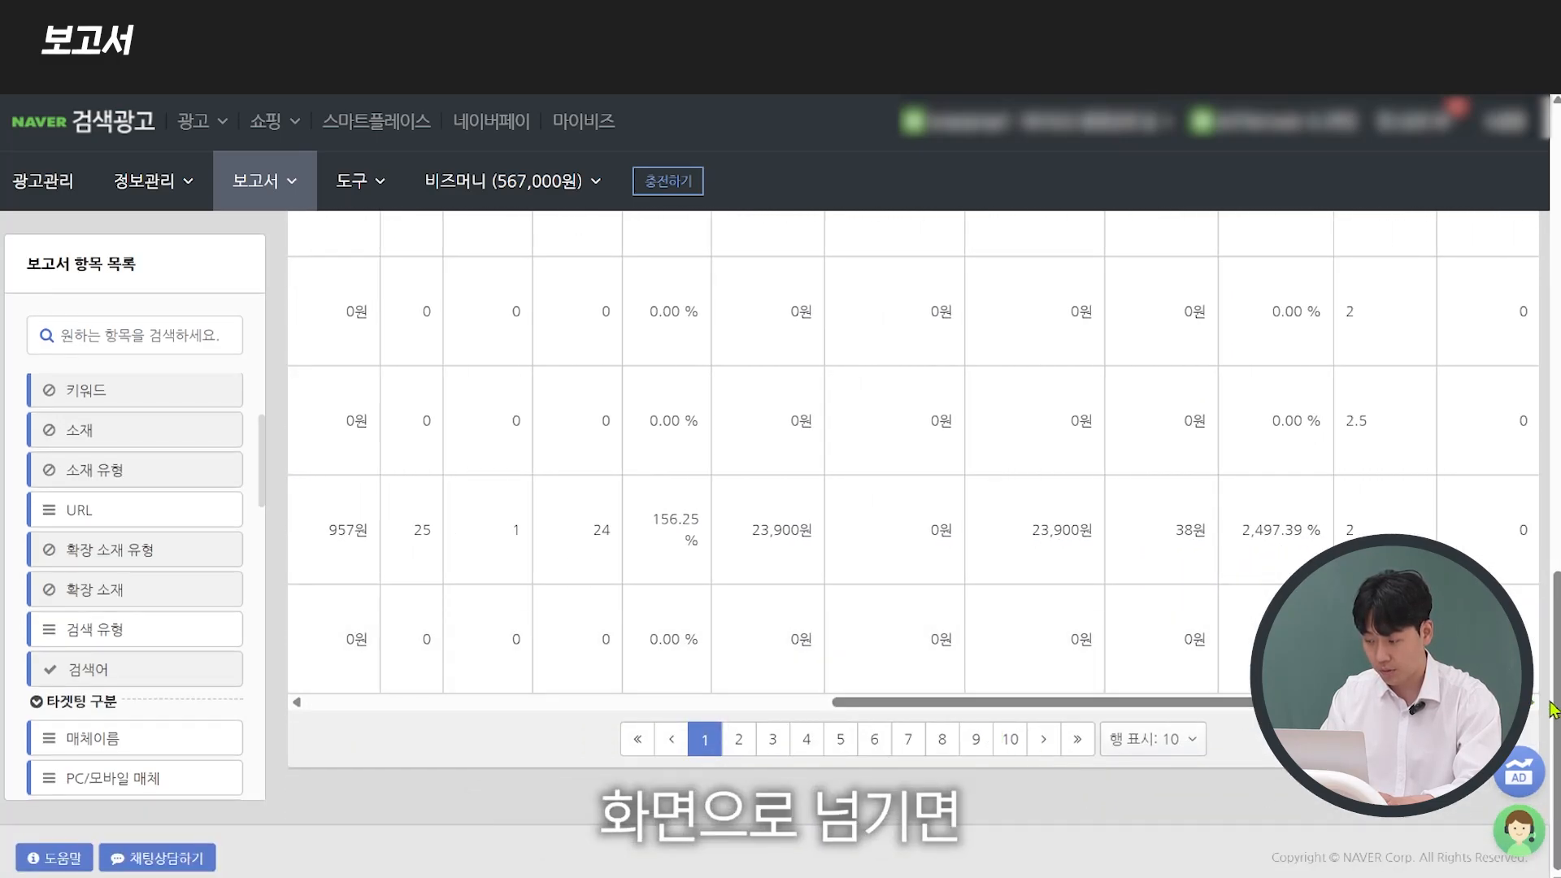
scroll(1078, 313, "up", 10)
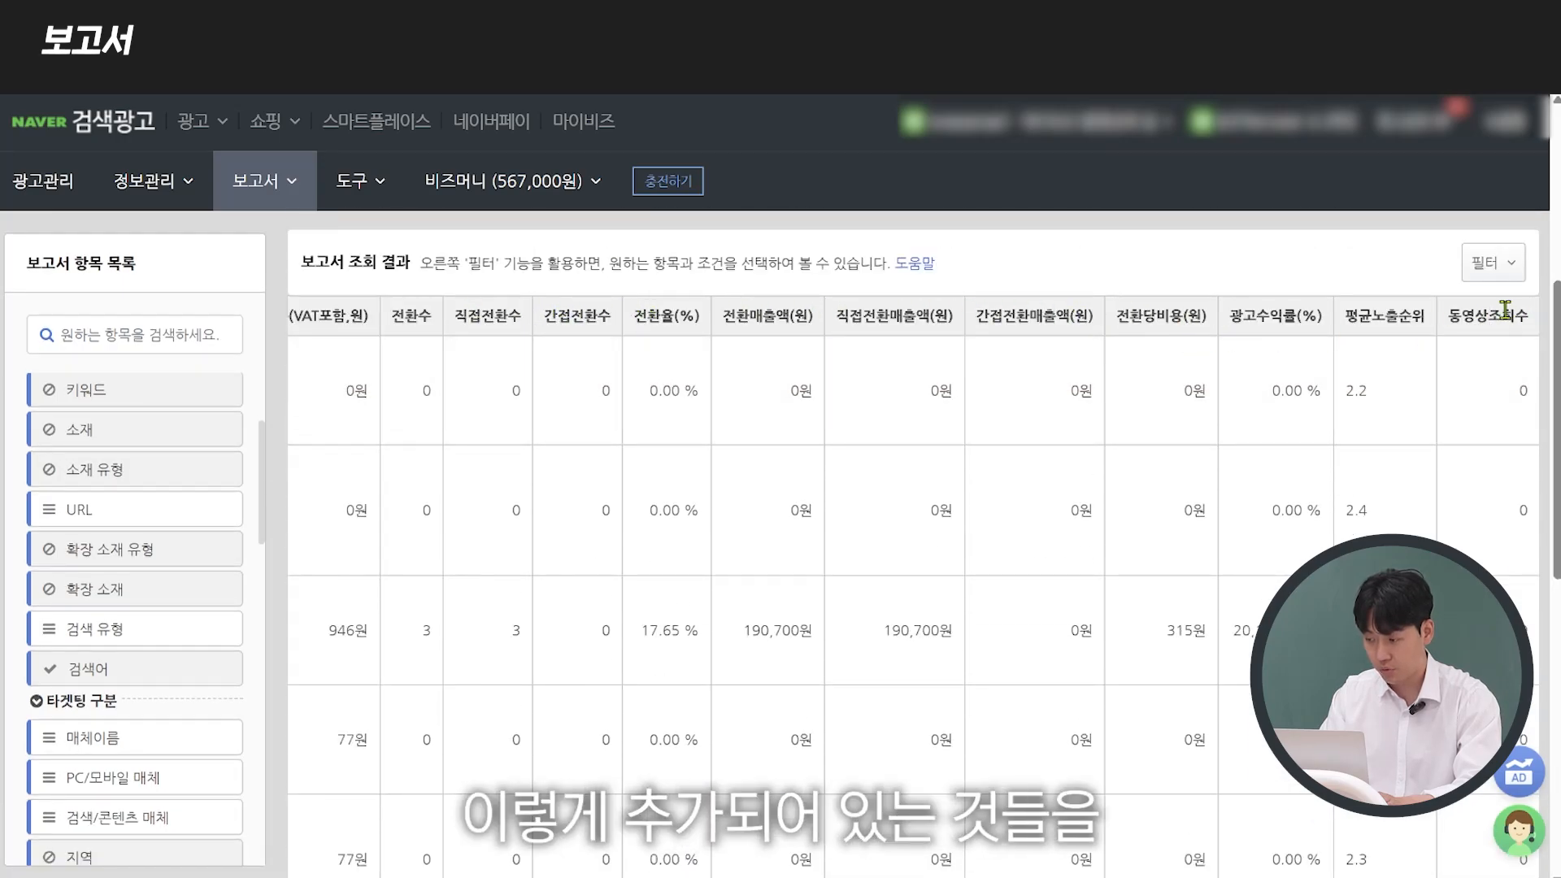
scroll(1553, 345, "up", 5)
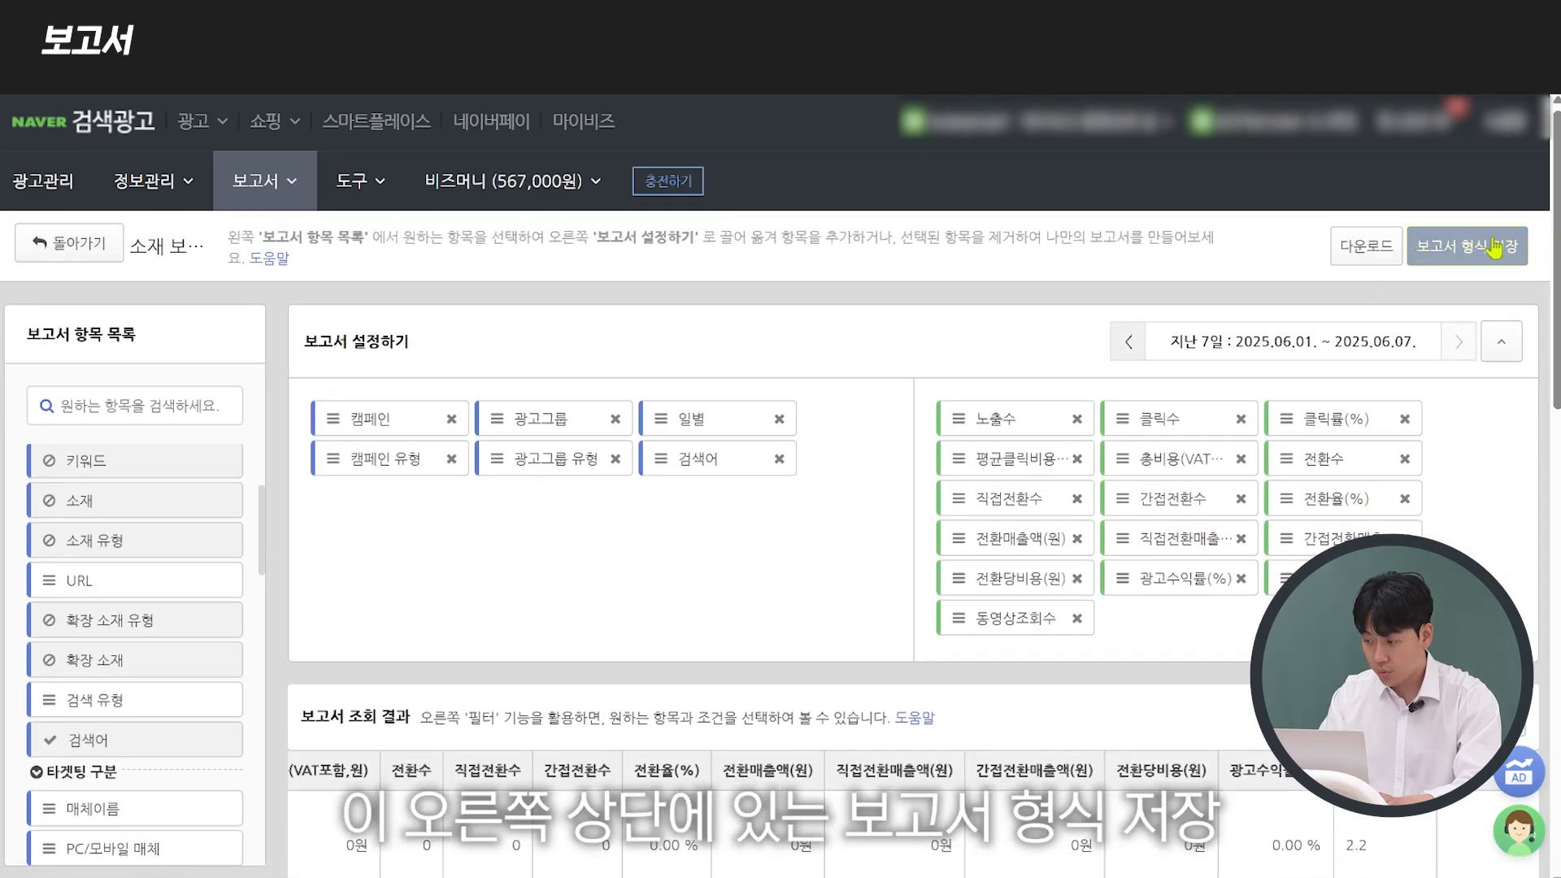
Open the report format saving settings, select the report name for editing, and review the remaining options
left_click(1486, 252)
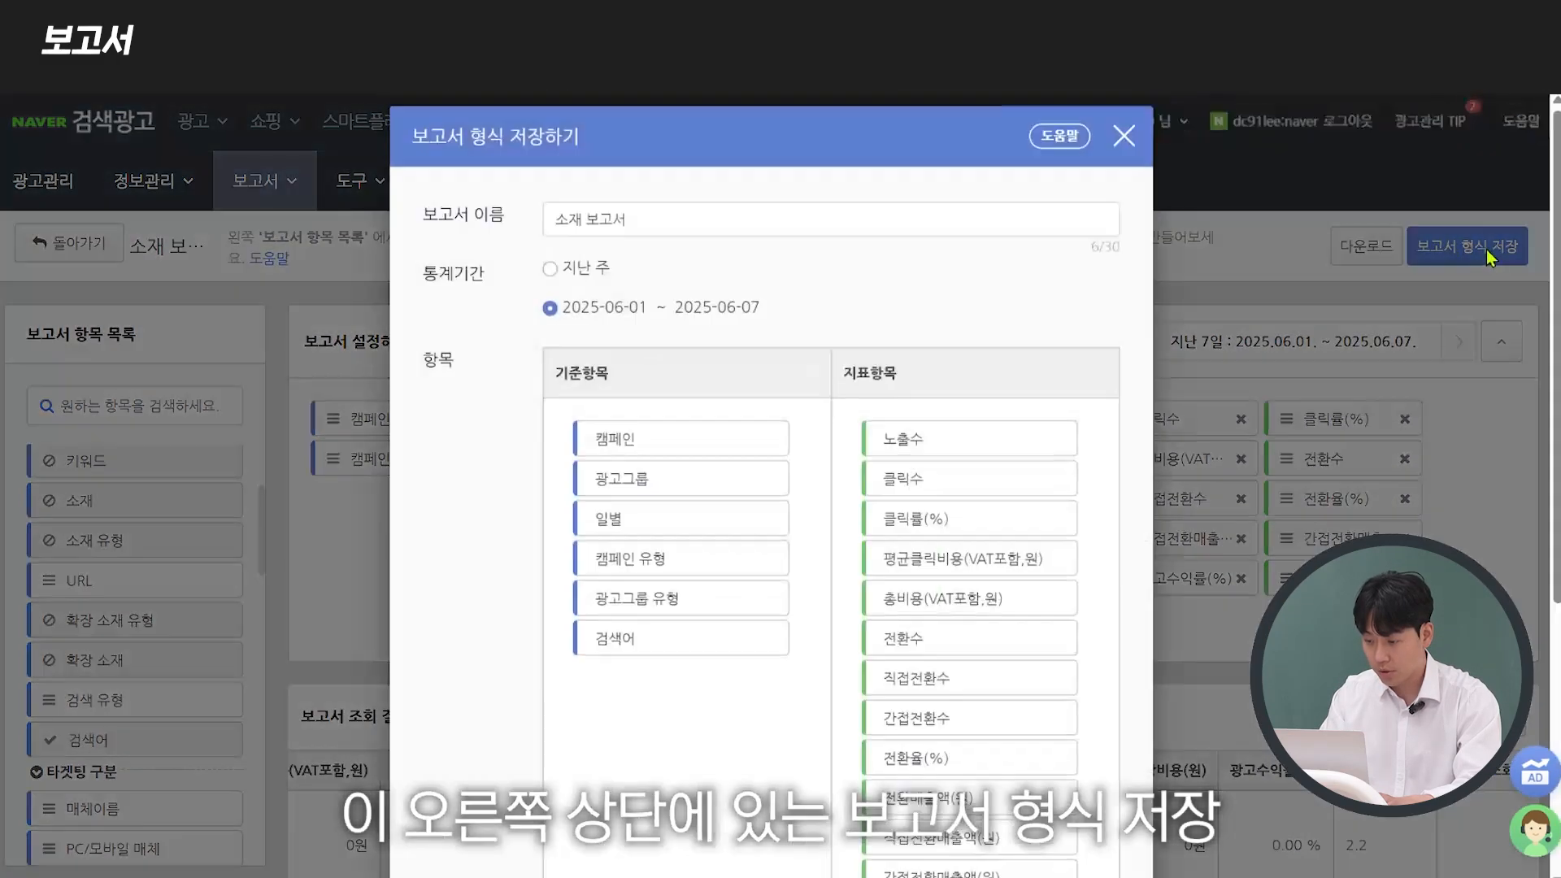
left_click(718, 246)
left_click_drag(718, 246, 537, 257)
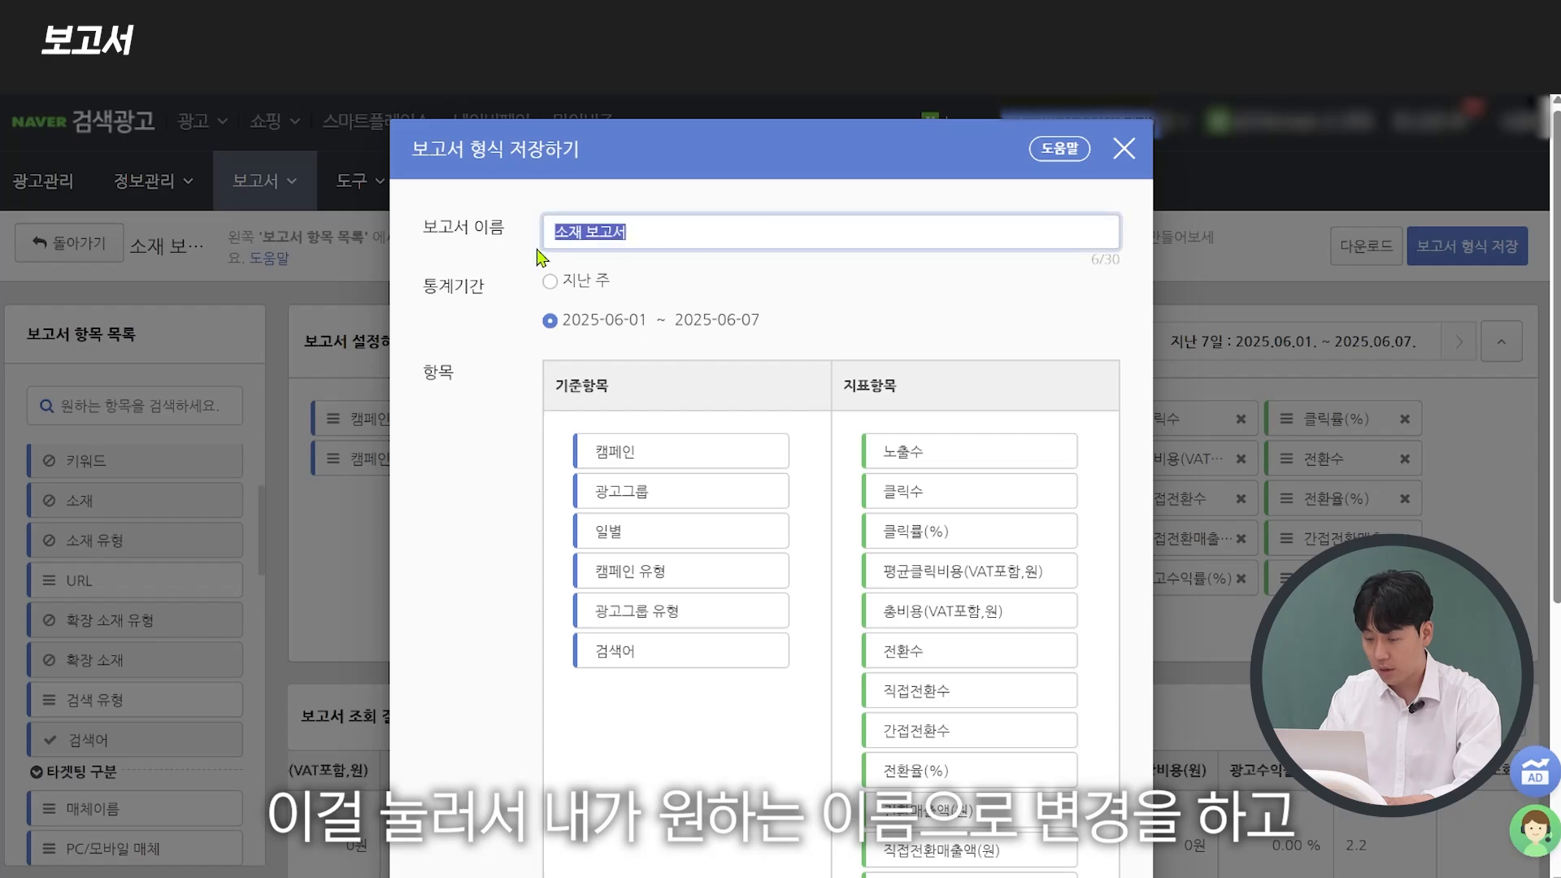
scroll(943, 370, "down", 5)
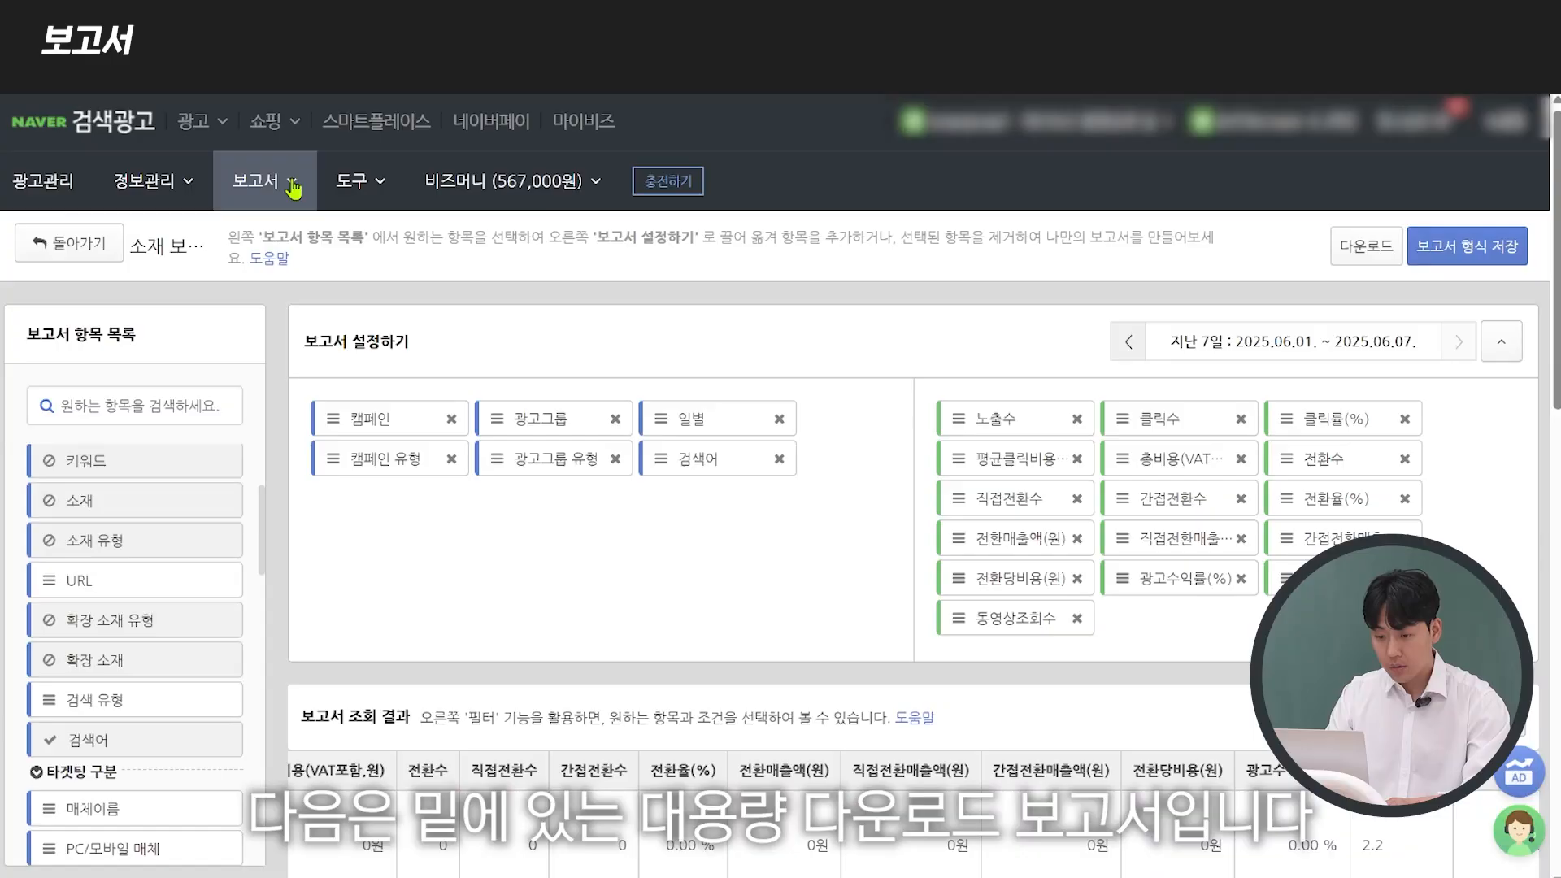
Open the 대용량 다운로드 보고서 page and switch to its 대용량 보고서 다운로드 view
left_click(289, 186)
left_click(300, 294)
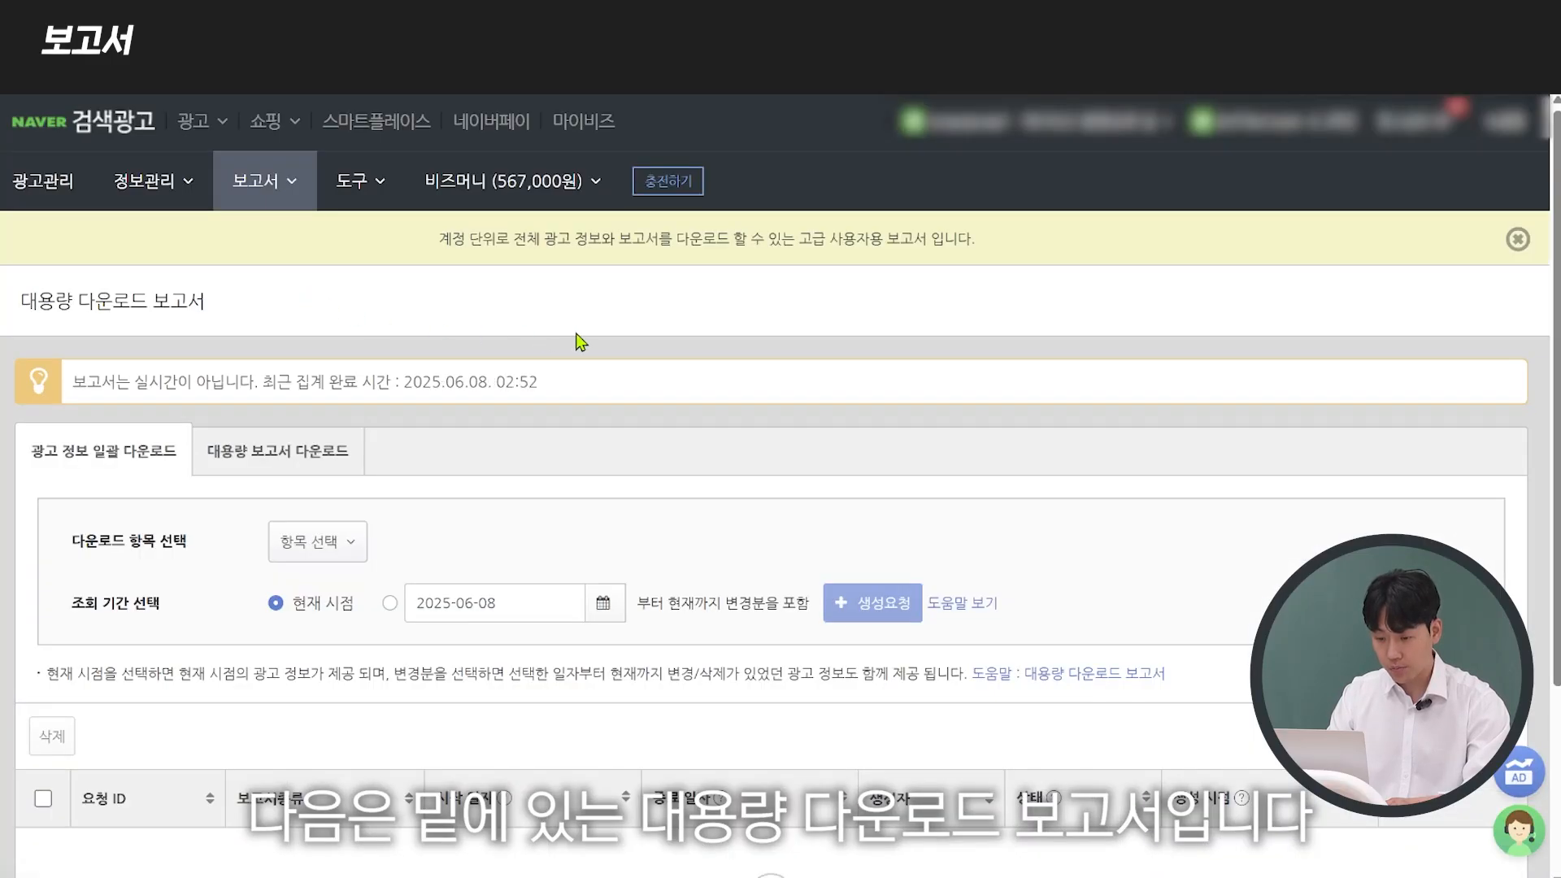
scroll(139, 308, "down", 2)
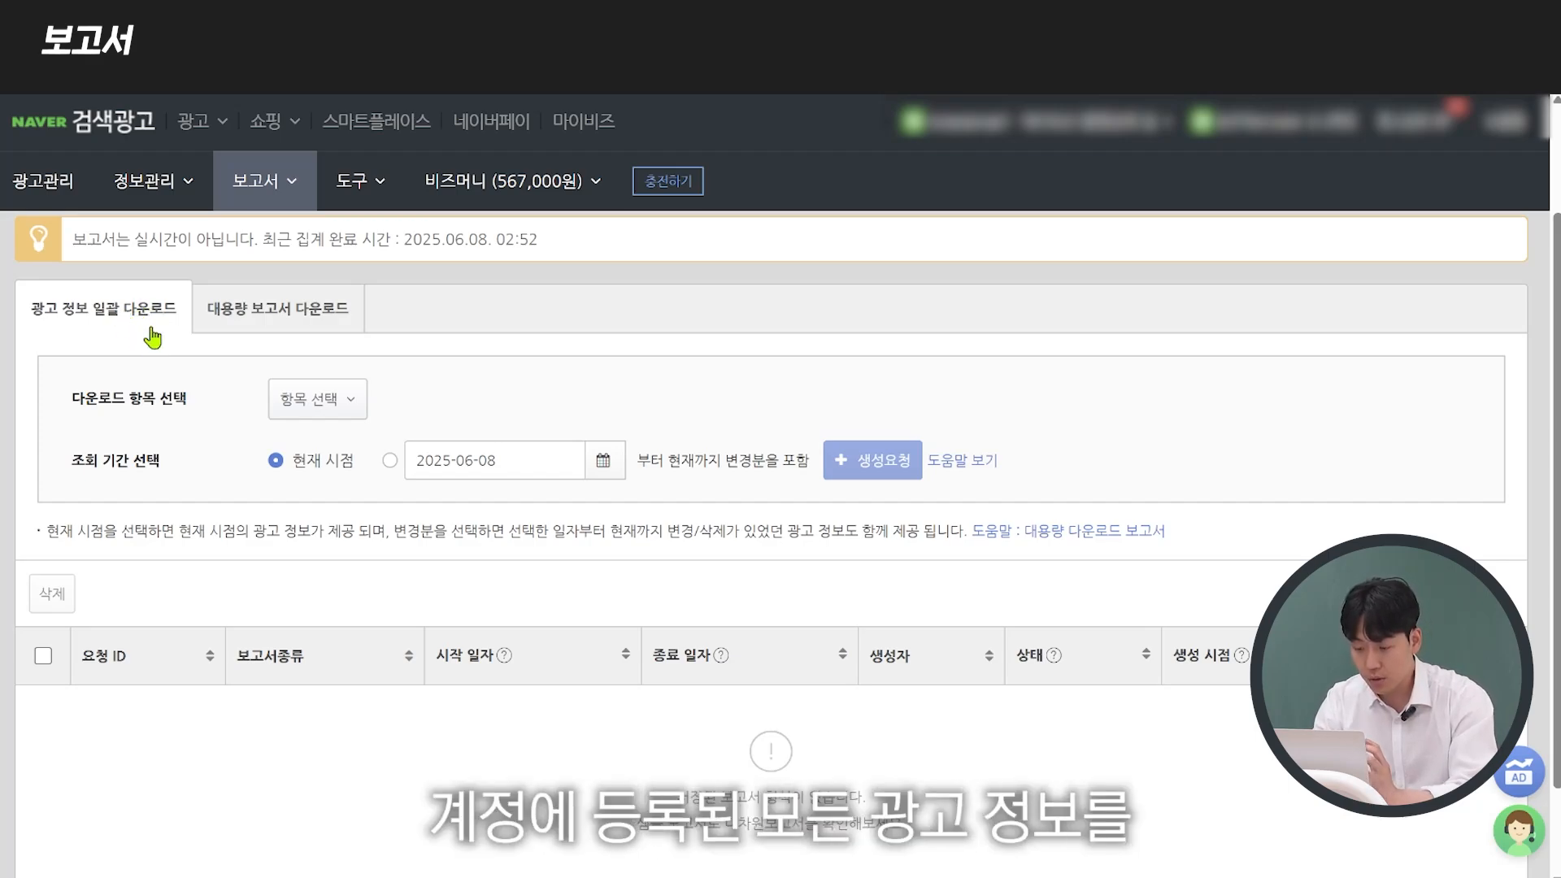
left_click(261, 325)
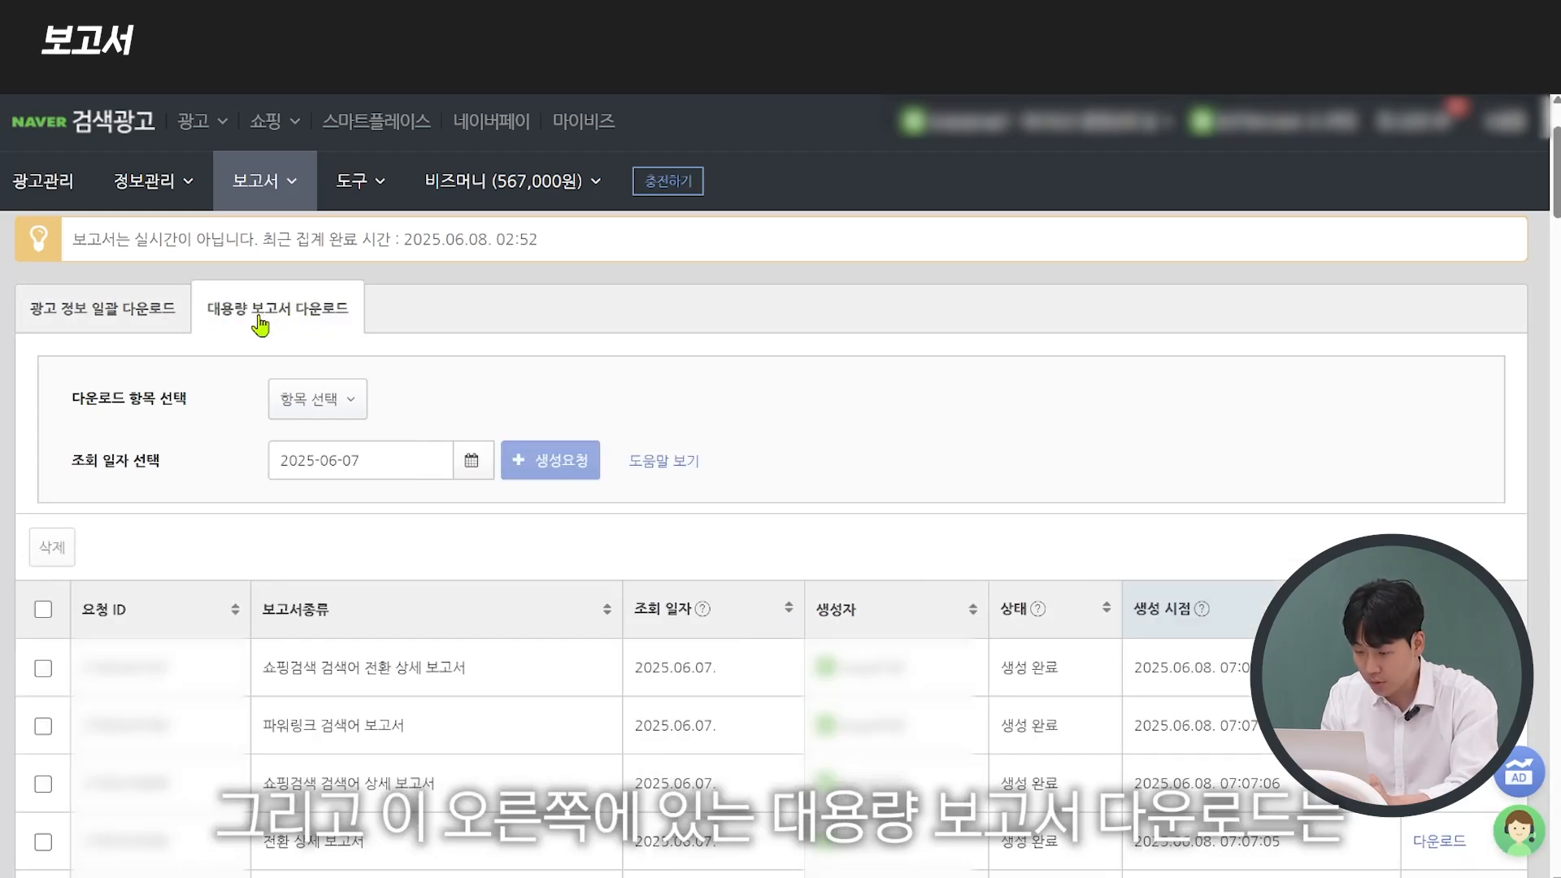